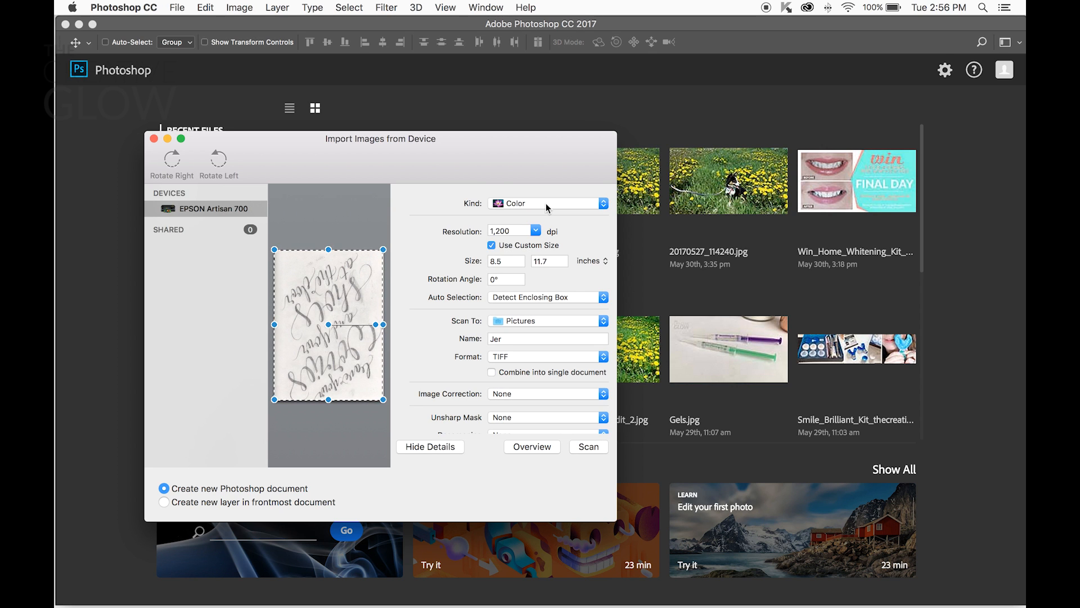
Step: Set the scan kind to Black & White with a resolution of 1,200 dpi
left_click(546, 207)
left_click(546, 193)
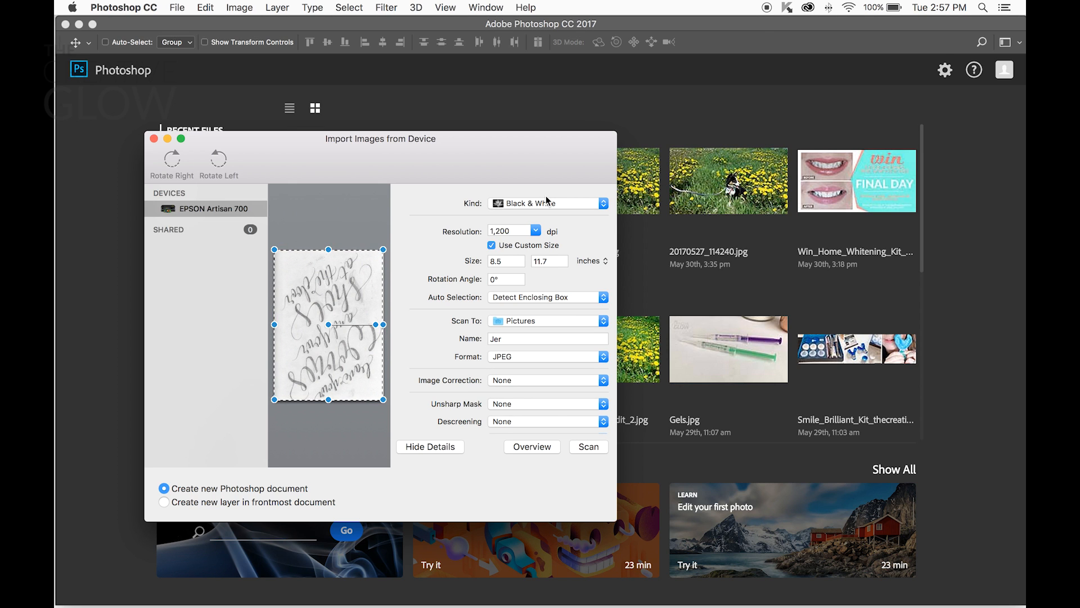
left_click(536, 231)
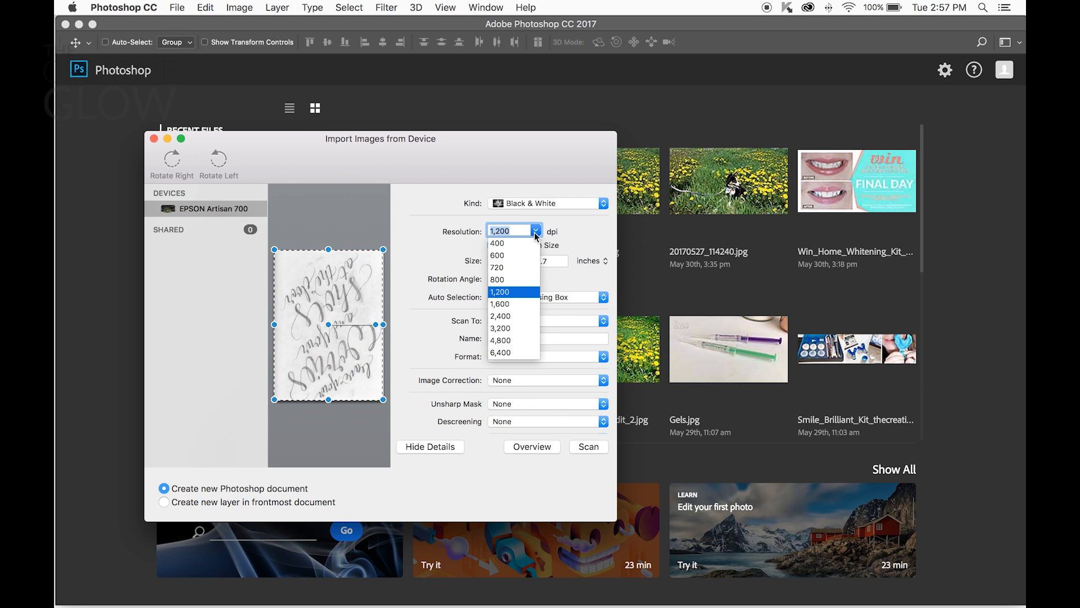
left_click(507, 292)
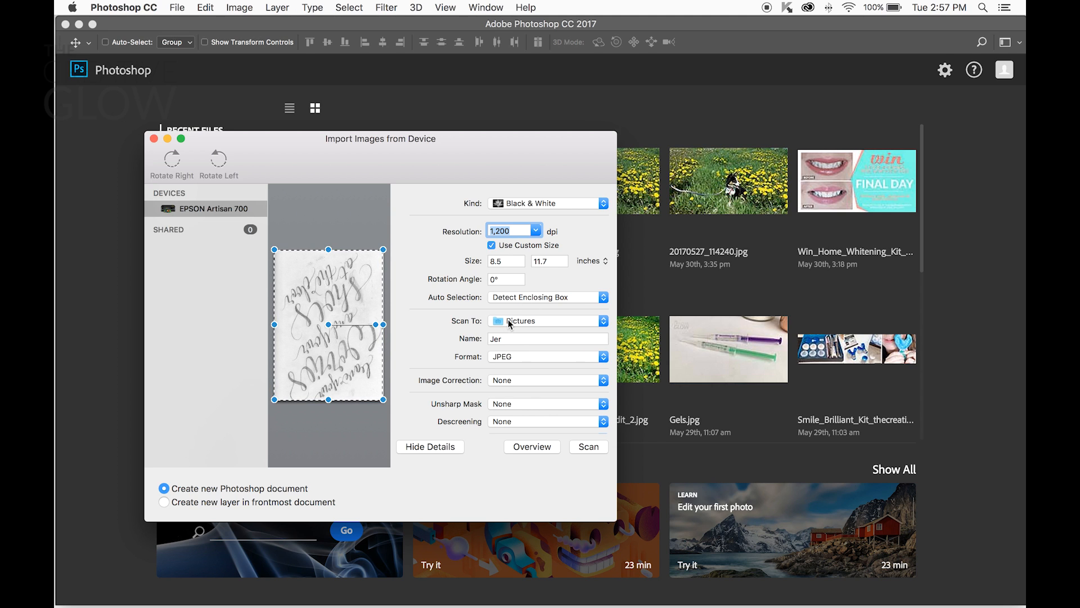
Step: Scan the lettering sketch to the Desktop under the name EntryWay Quote
left_click(513, 339)
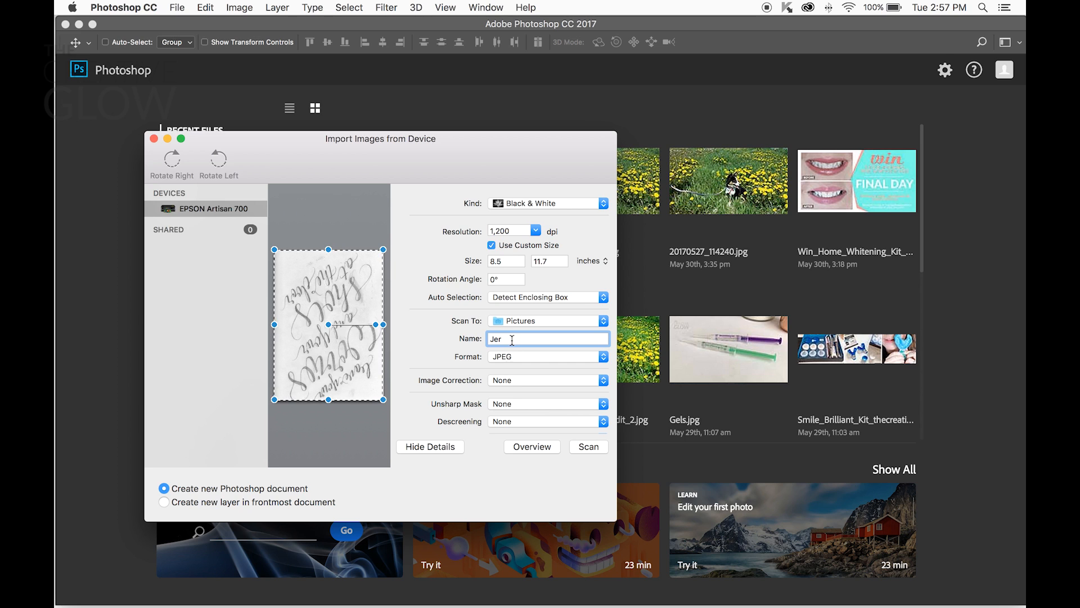
left_click(510, 321)
left_click(510, 335)
type("EntryWay Quote")
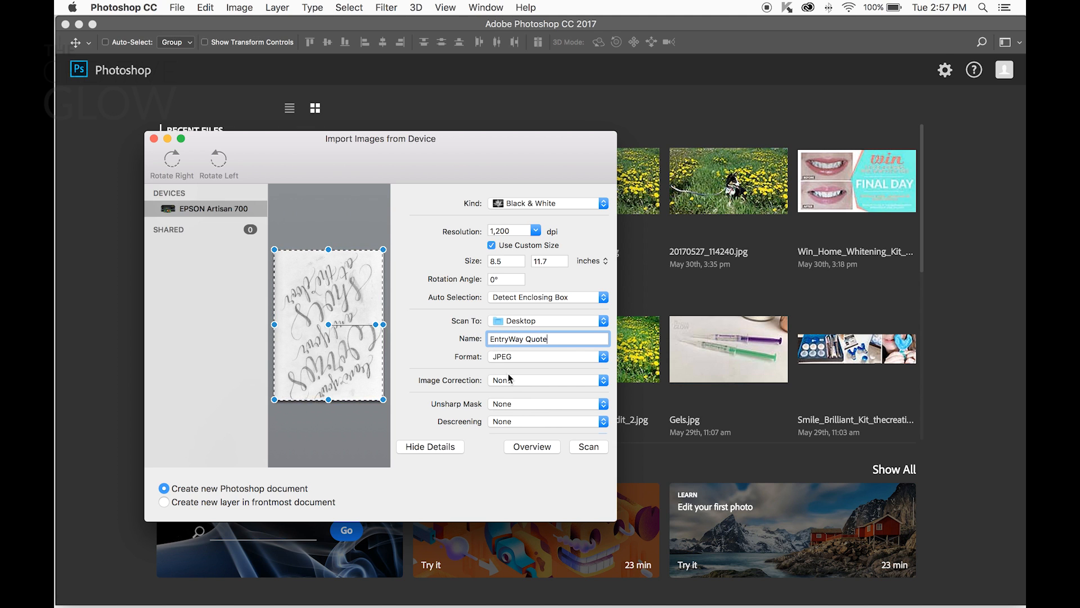
left_click(589, 447)
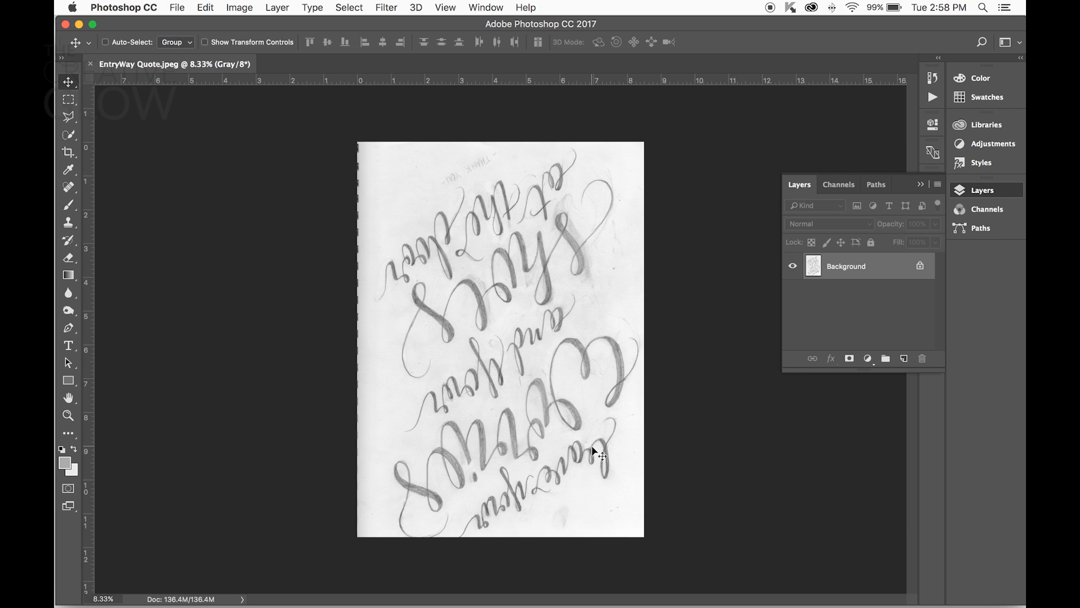
Step: Rotate the scanned image 180° so the lettering reads upright
left_click(239, 8)
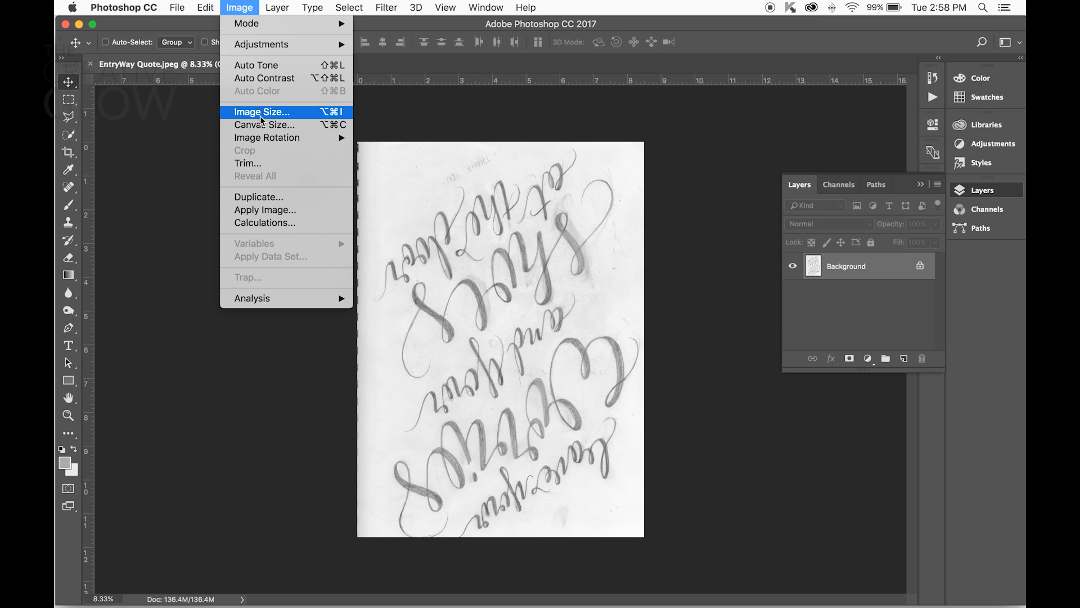
mouse_move(268, 140)
left_click(374, 139)
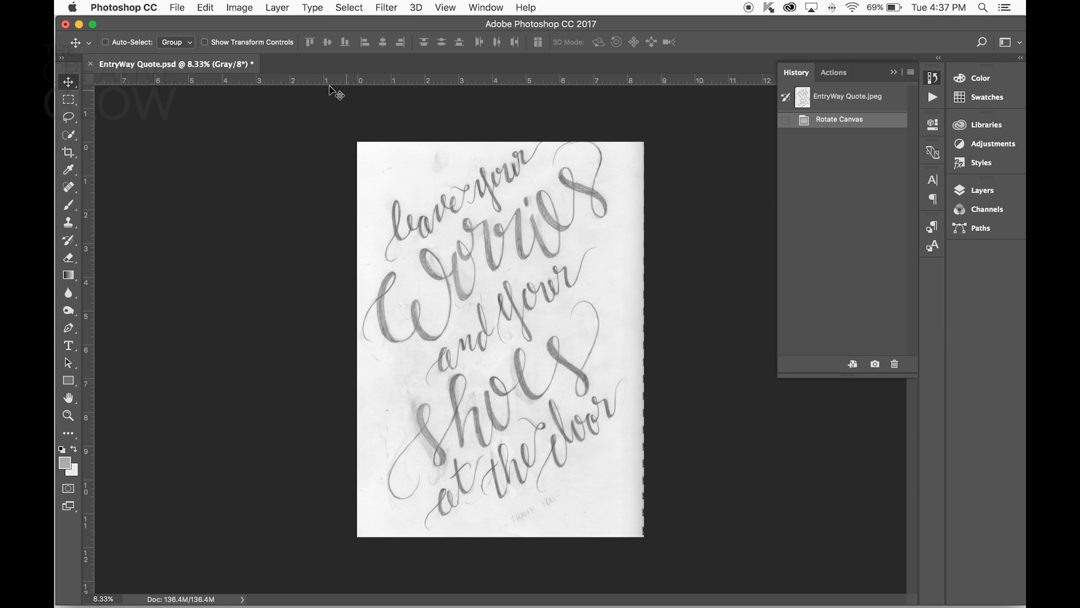
Step: Resize the image to a width of 18 inches at a resolution of 300 pixels/inch
left_click(241, 8)
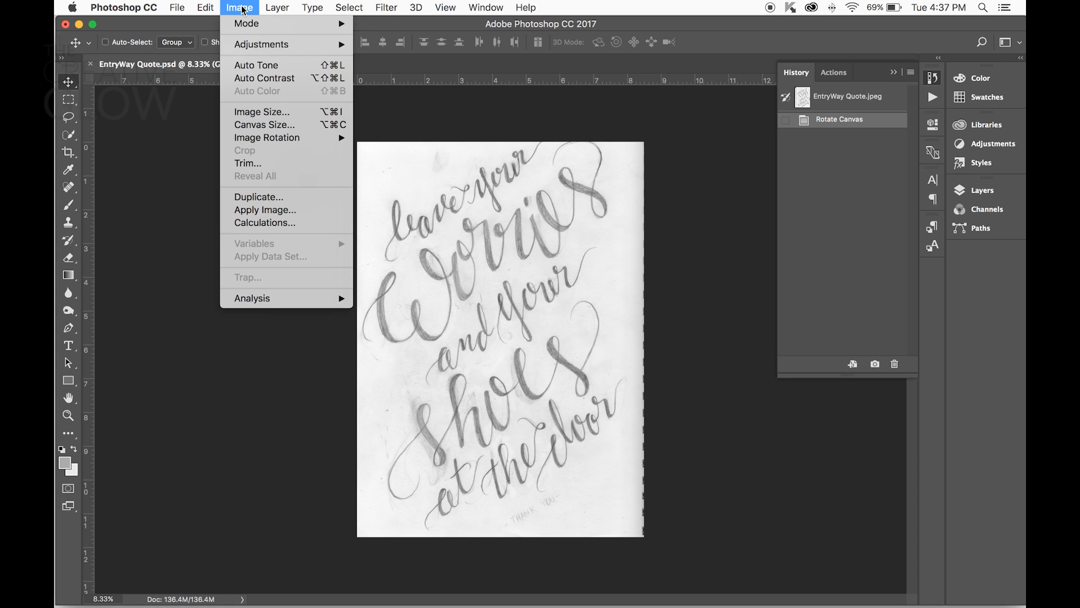
left_click(251, 114)
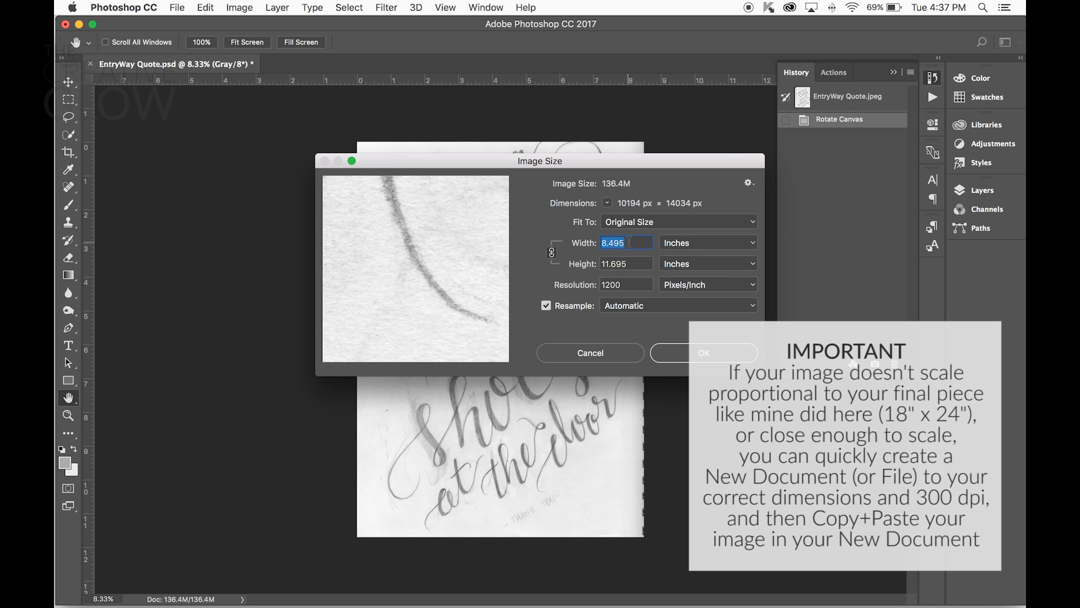
type("1")
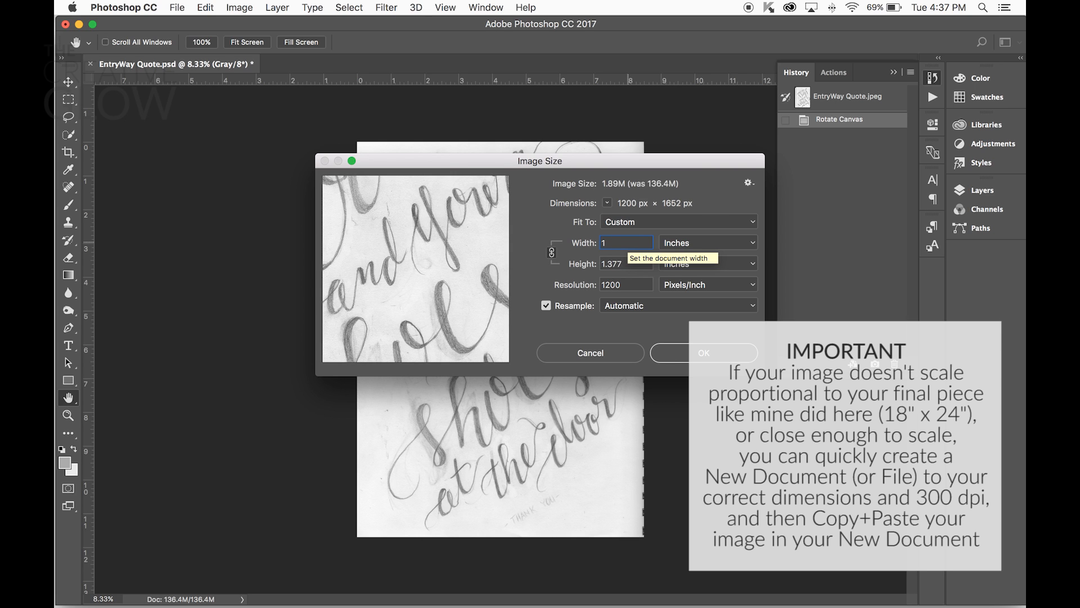
type("8")
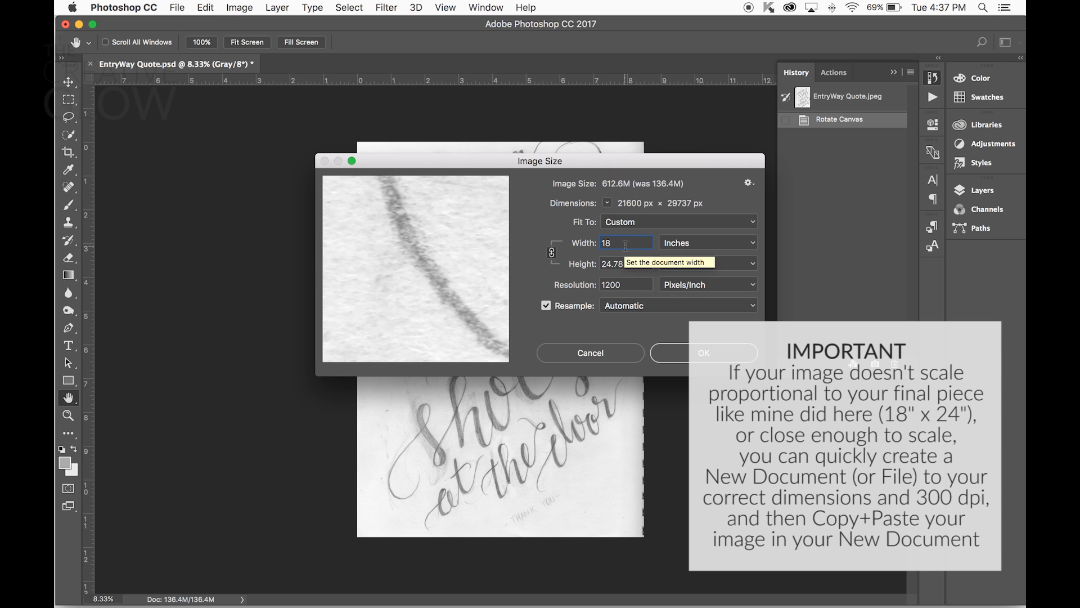
left_click(595, 284)
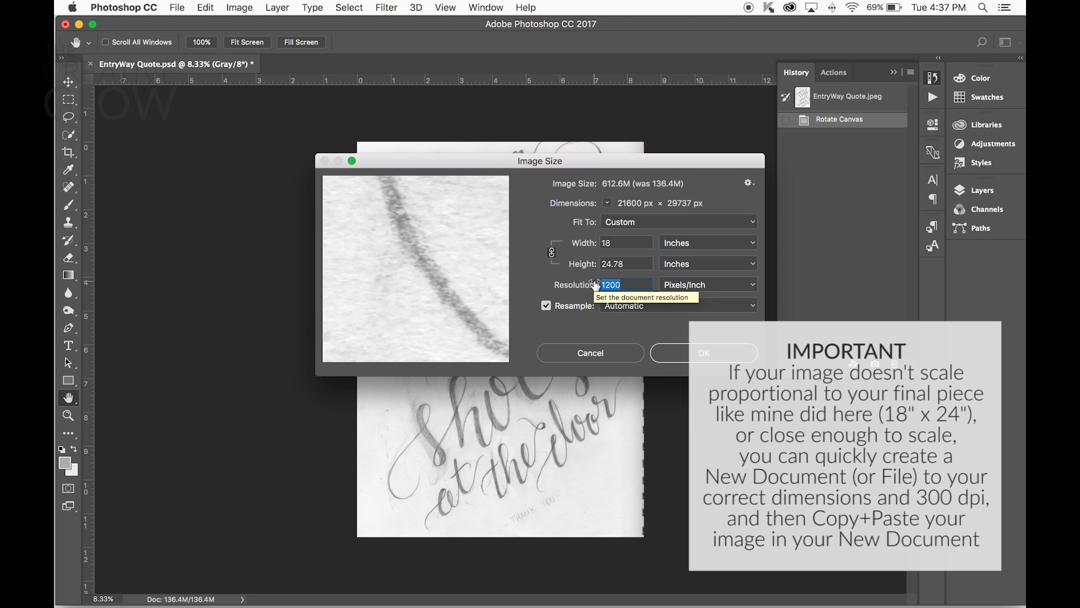
type("300")
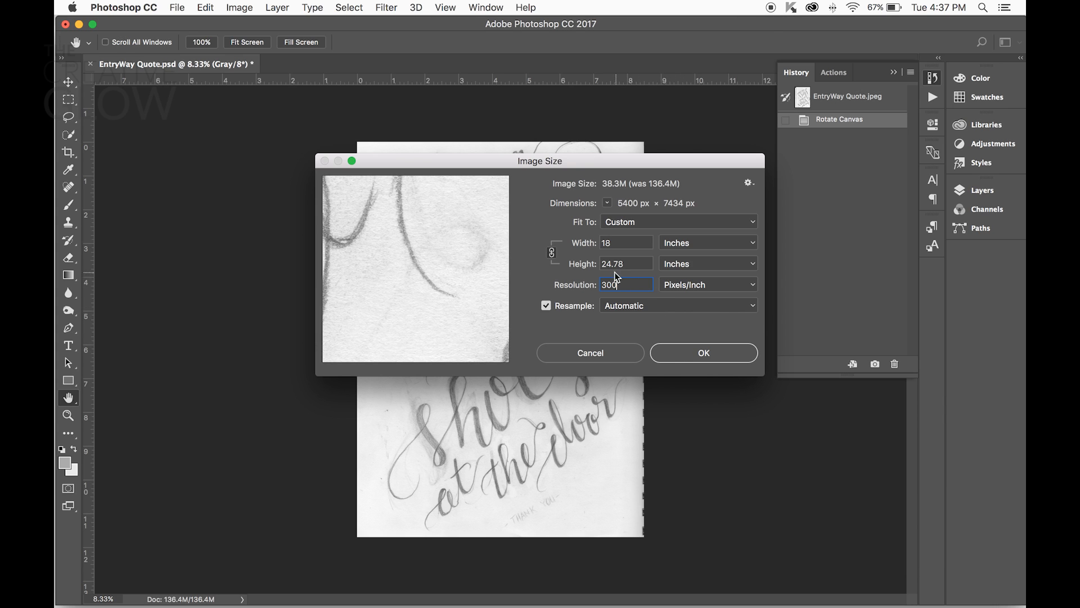
double_click(605, 284)
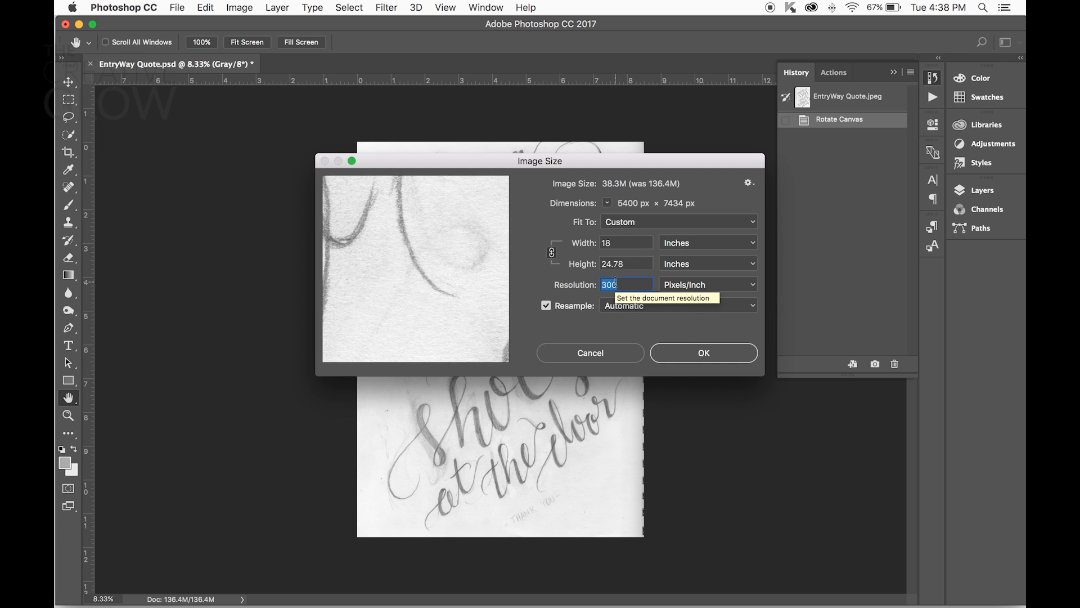
left_click(682, 355)
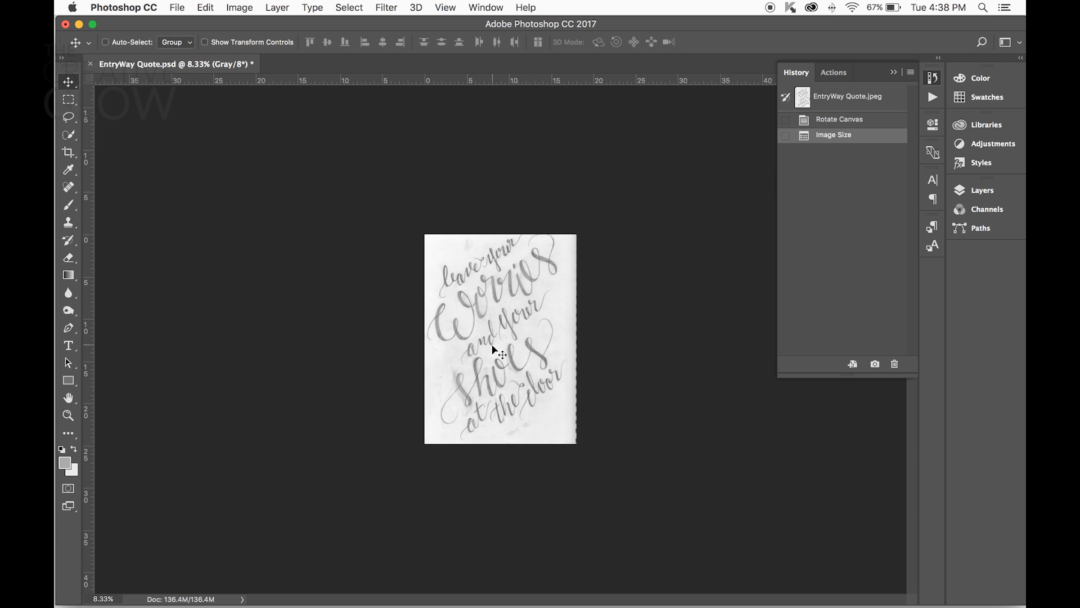
Step: Duplicate the locked Background layer and delete the original, leaving only the unlocked copy
left_click(70, 410)
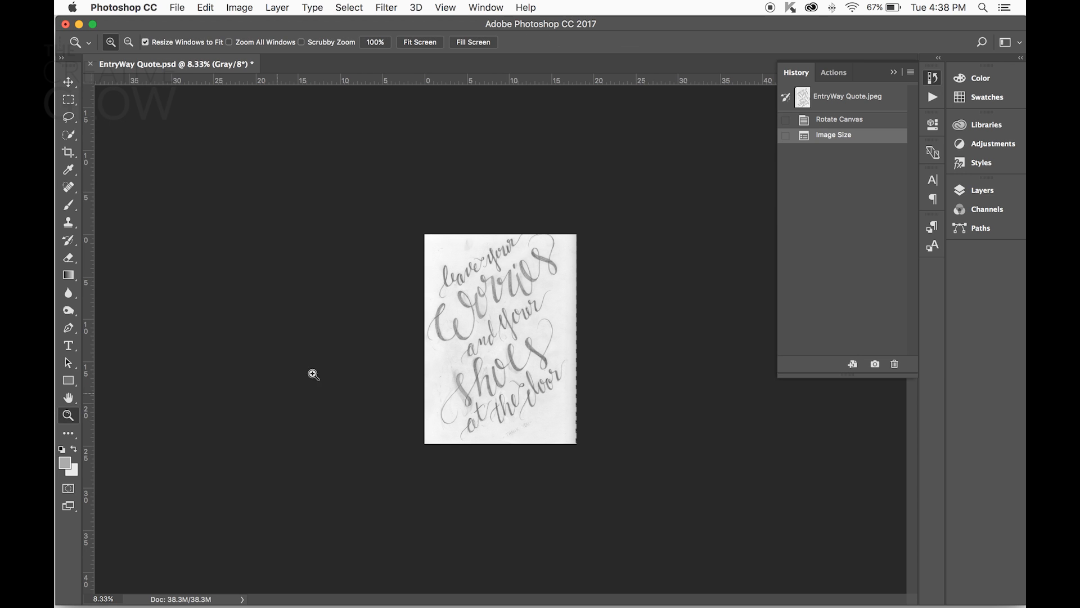
left_click(503, 319)
left_click(503, 318)
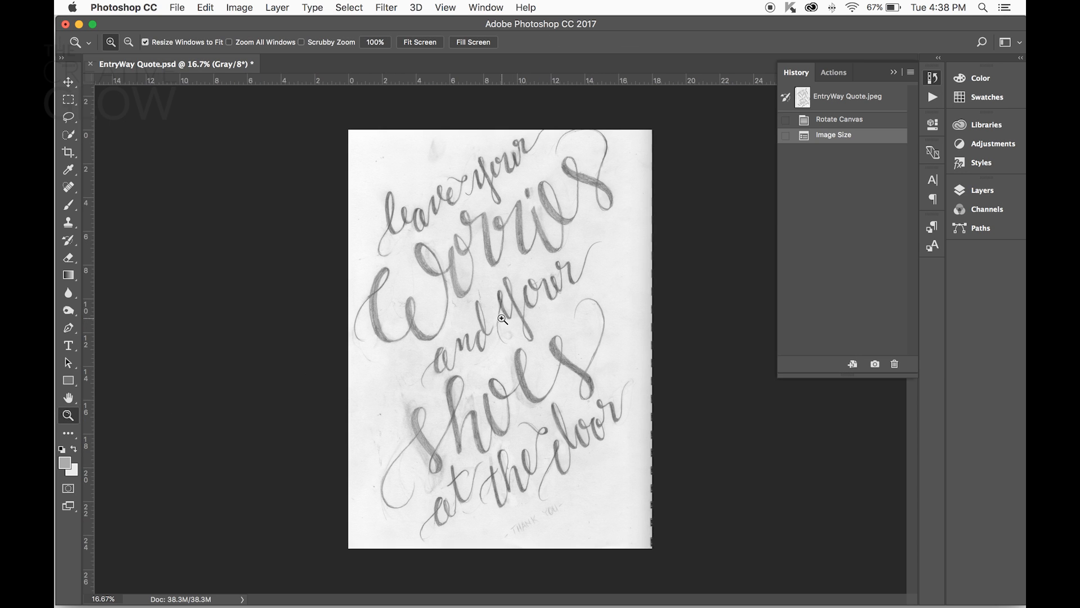
left_click(68, 82)
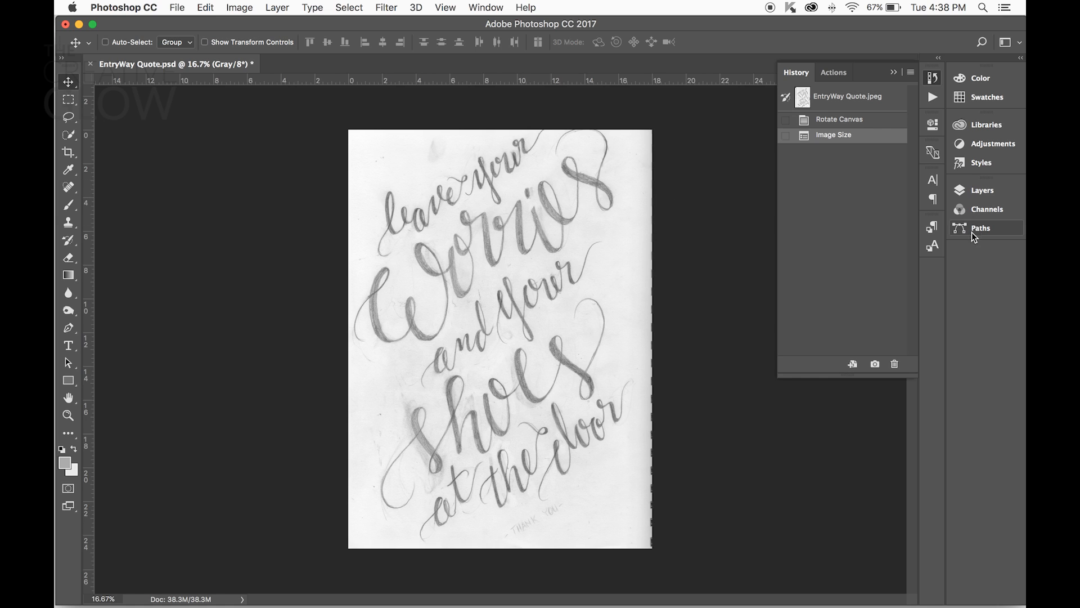
left_click(976, 193)
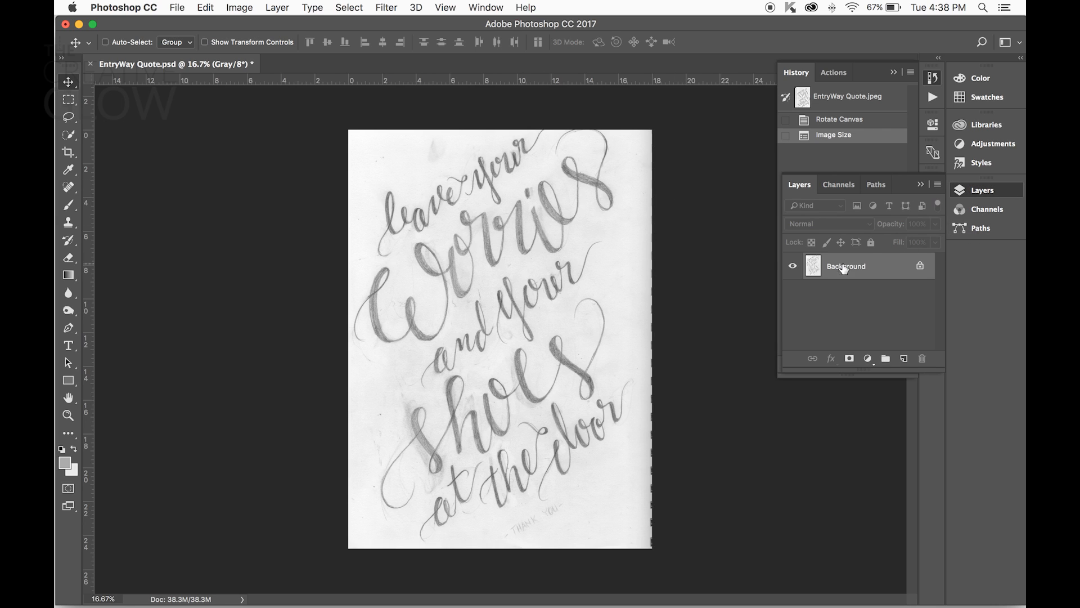
key("super+j")
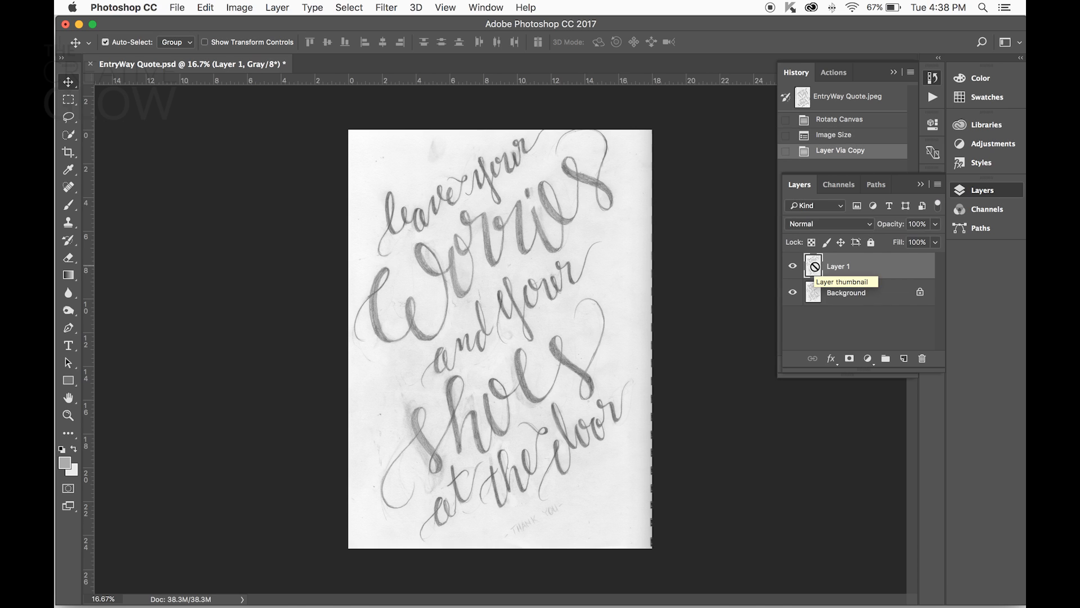
left_click(817, 300)
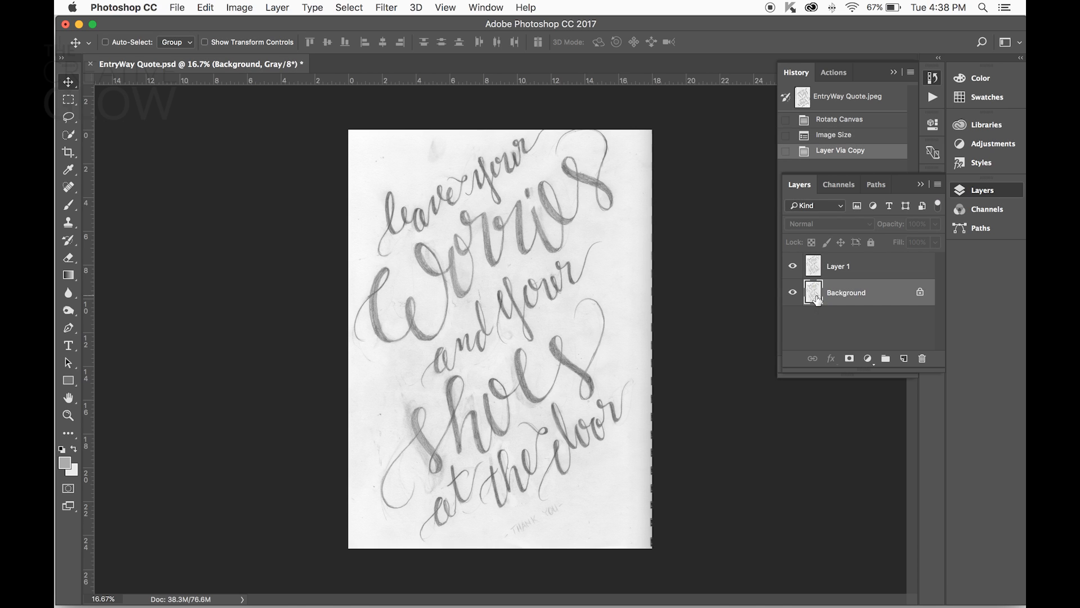
key("Delete")
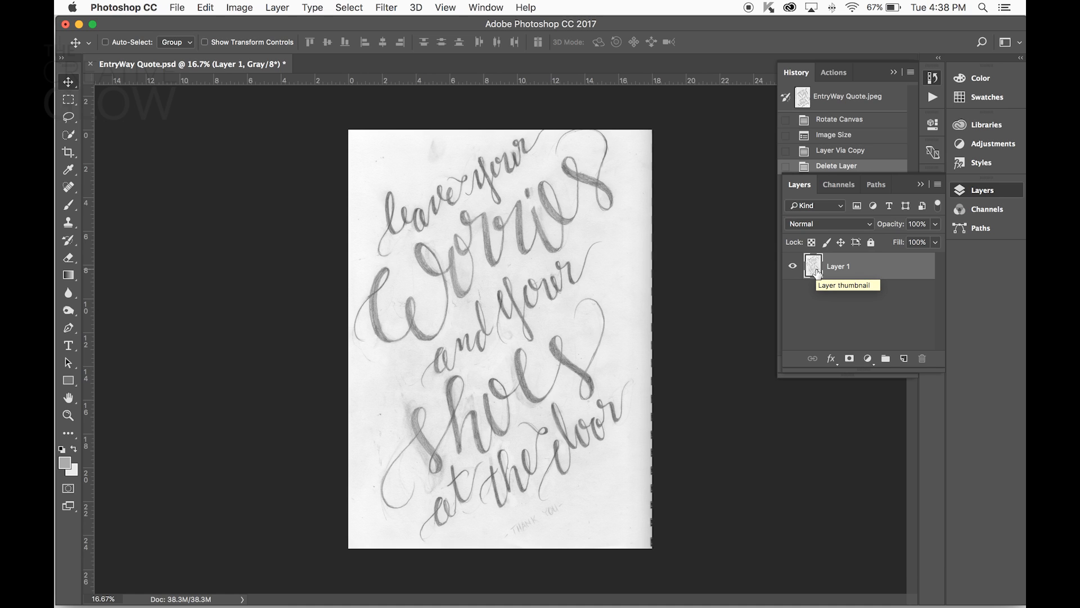
Step: Add a new empty layer beneath the lettering layer and rename it BG
left_click(903, 360)
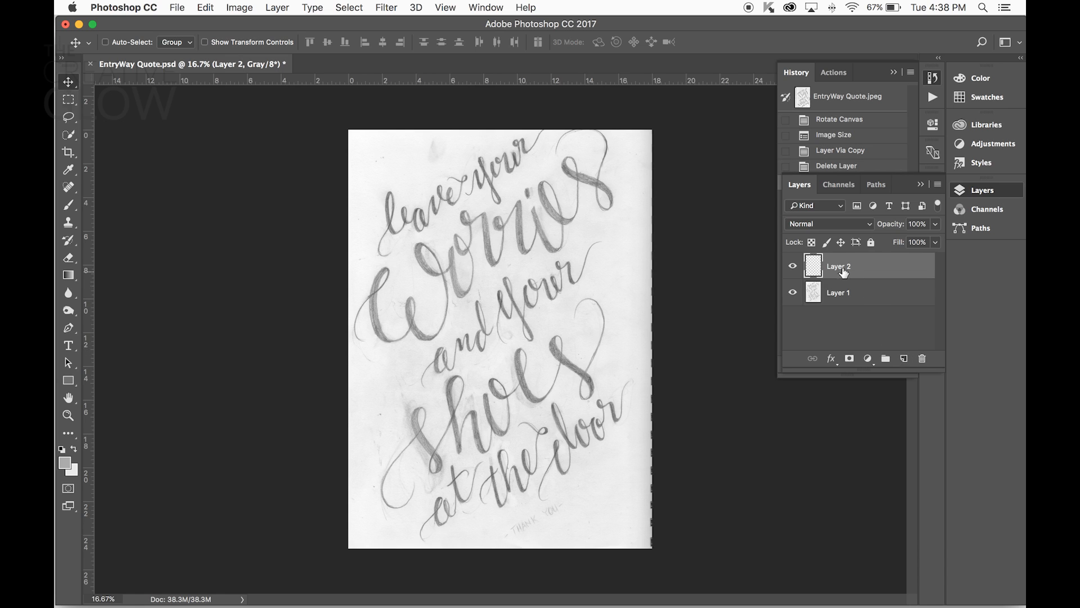
left_click_drag(832, 268, 831, 313)
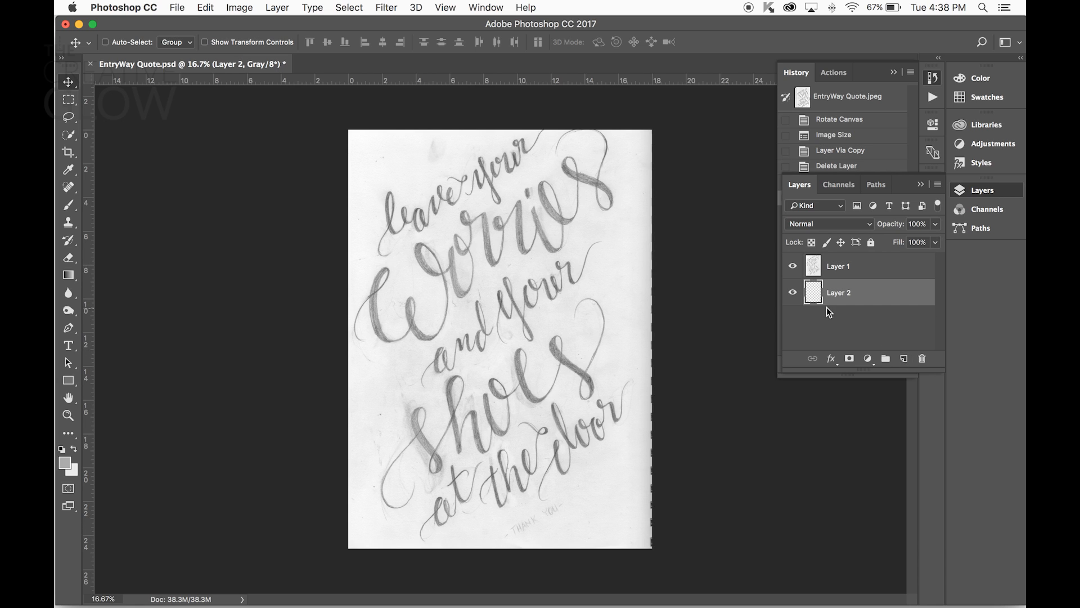
double_click(834, 293)
type("BG")
key("Return")
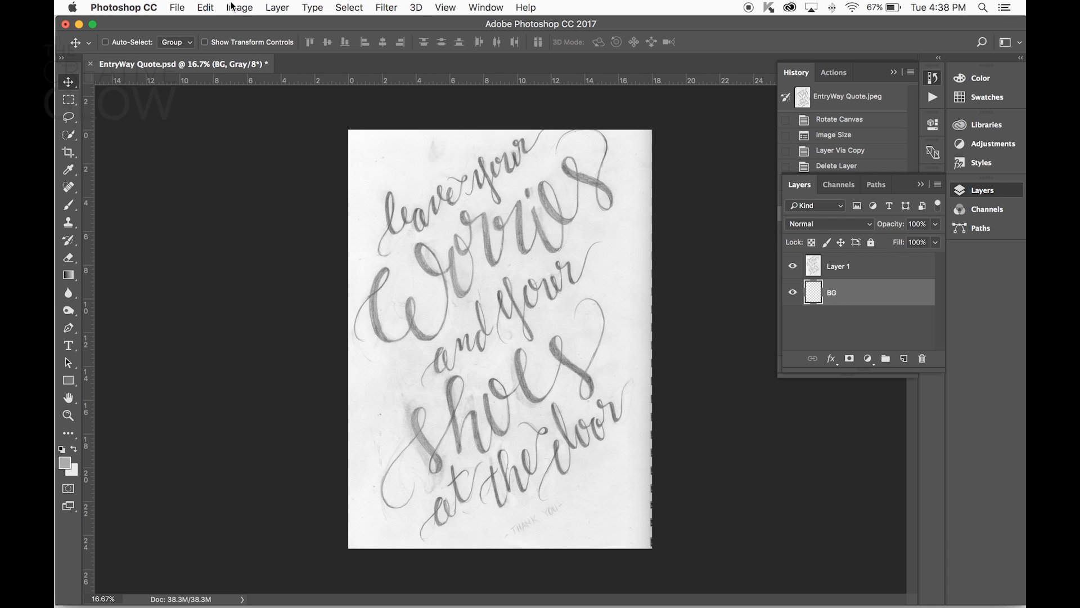
Step: Fill the BG layer with white at 100% opacity in Normal mode
left_click(204, 8)
left_click(218, 223)
left_click(399, 197)
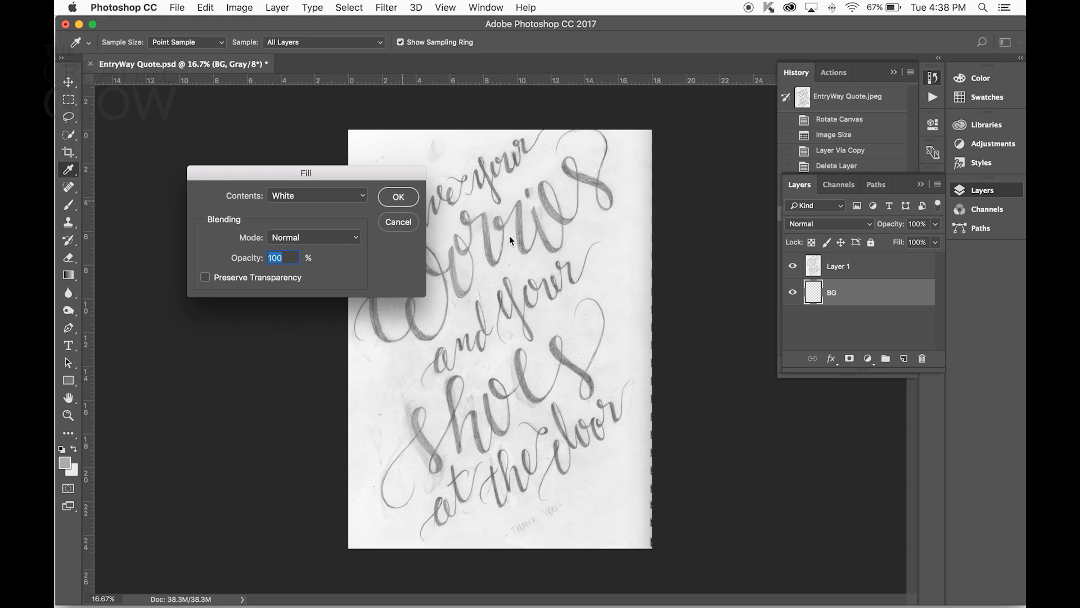
Step: Posterize the lettering on Layer 1 and equalize its tones
left_click(825, 267)
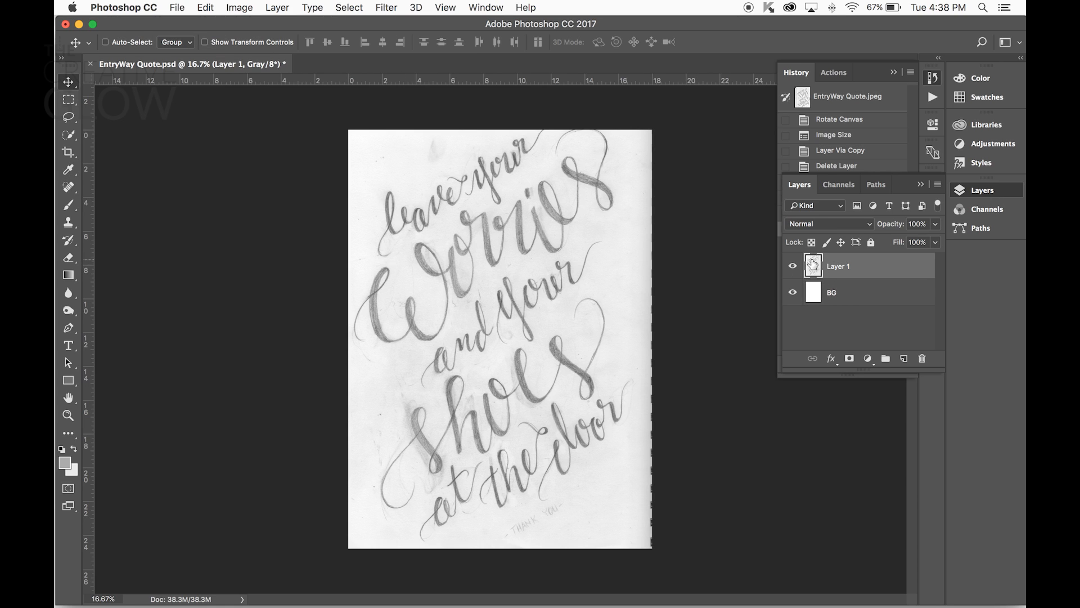
left_click(242, 7)
mouse_move(256, 46)
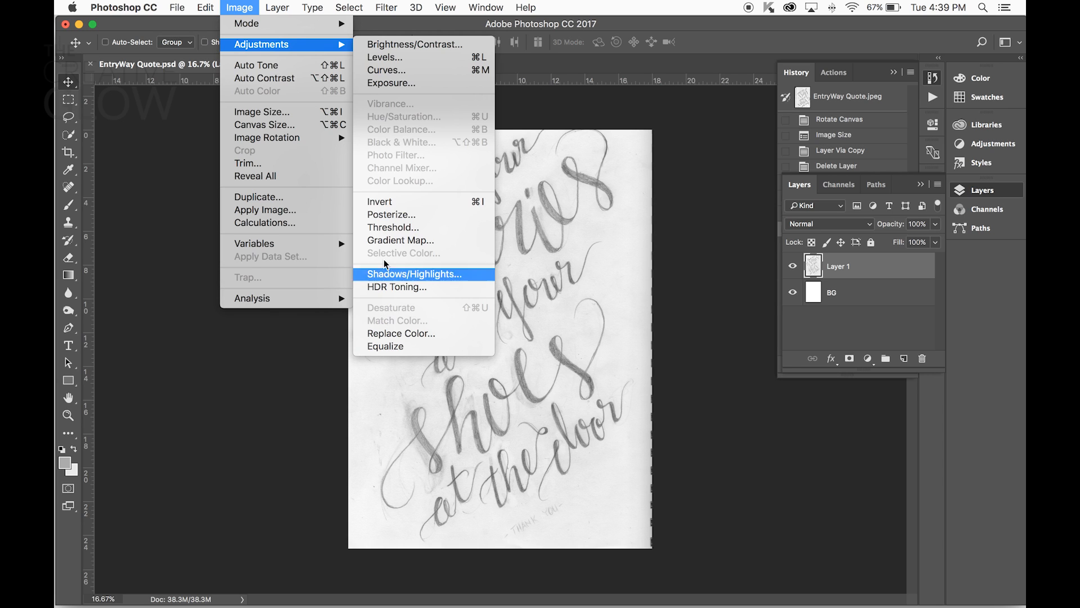
left_click(386, 213)
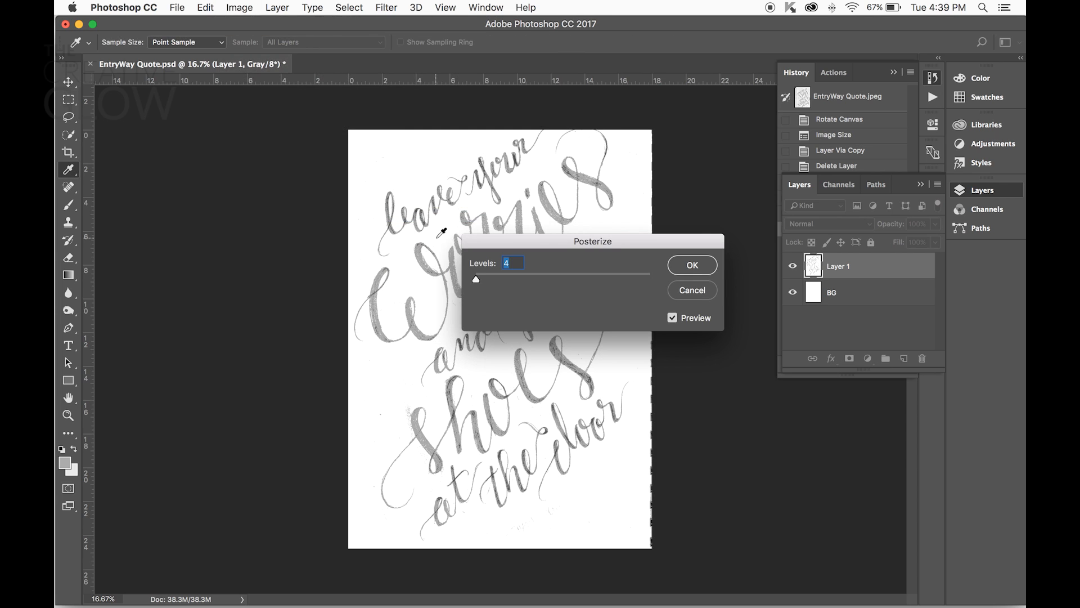
key("Down")
left_click(687, 264)
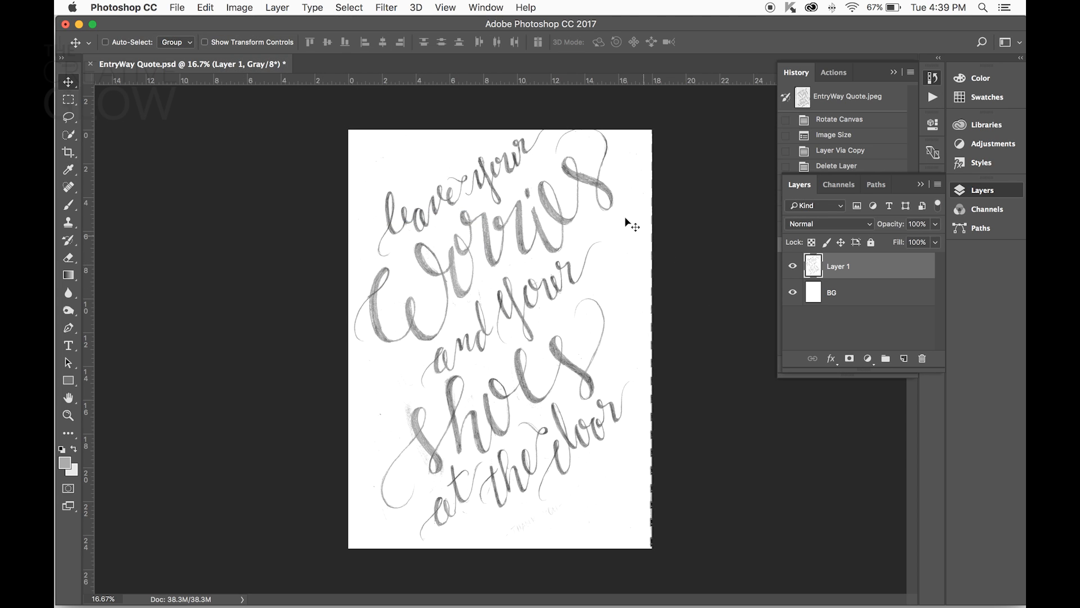
left_click(245, 10)
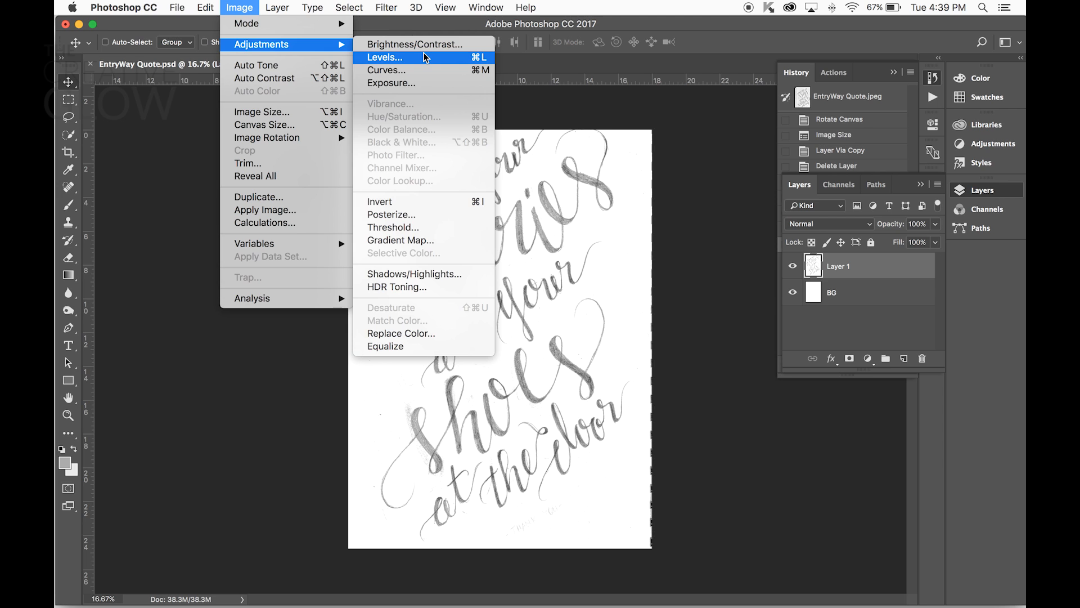
left_click(390, 345)
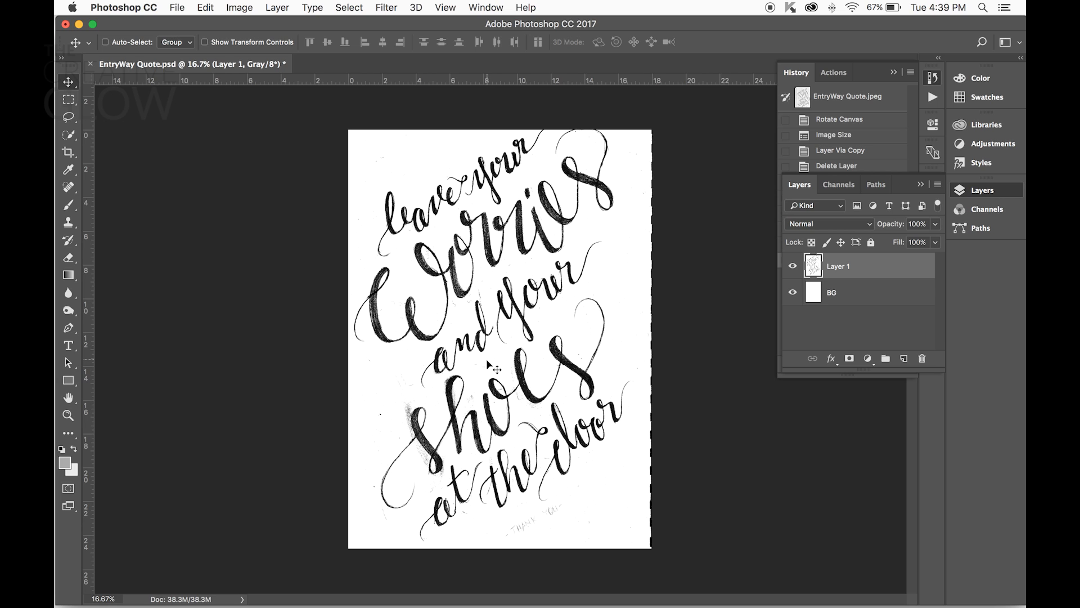
Step: Try a Levels adjustment on Layer 1 with a black input of 124 and a white input of 146
left_click(254, 9)
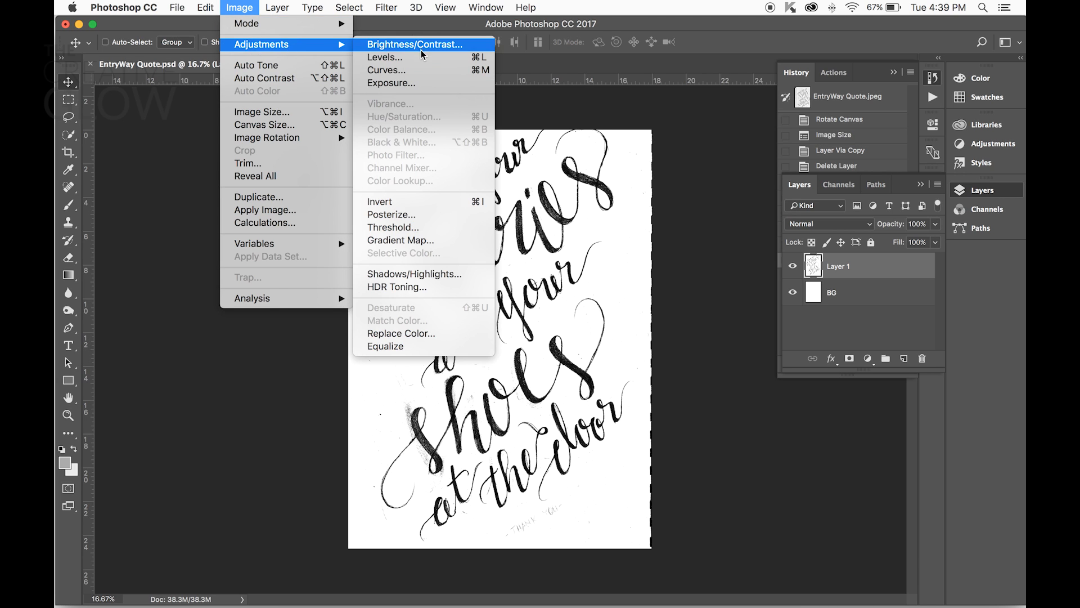
left_click(416, 62)
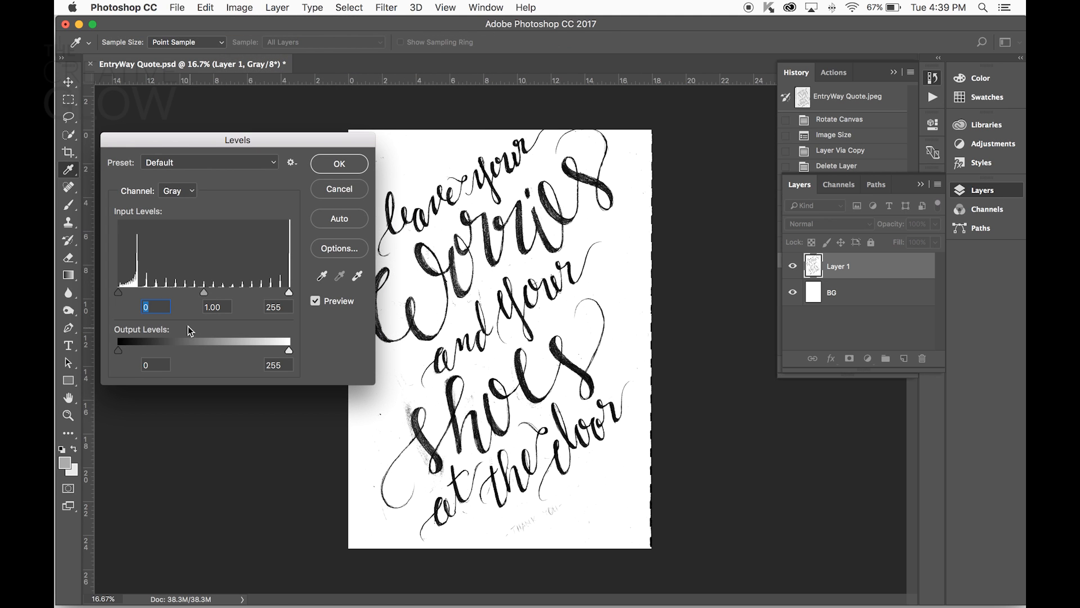
mouse_move(122, 293)
left_mouse_down()
mouse_move(226, 302)
mouse_move(116, 302)
left_mouse_up()
left_click_drag(288, 292, 208, 290)
left_click_drag(208, 290, 202, 290)
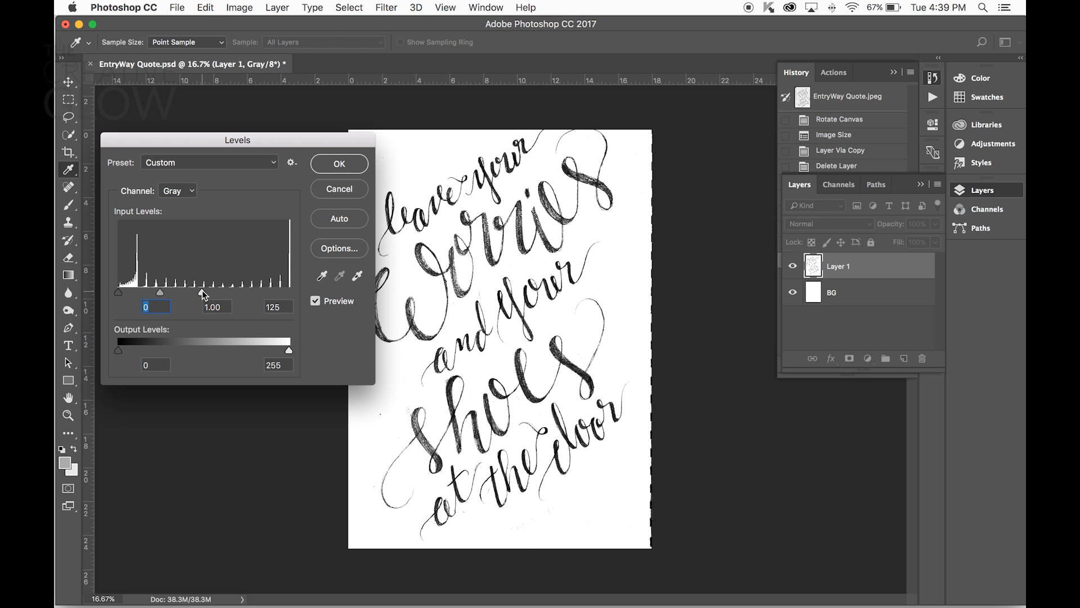
left_click_drag(120, 291, 207, 295)
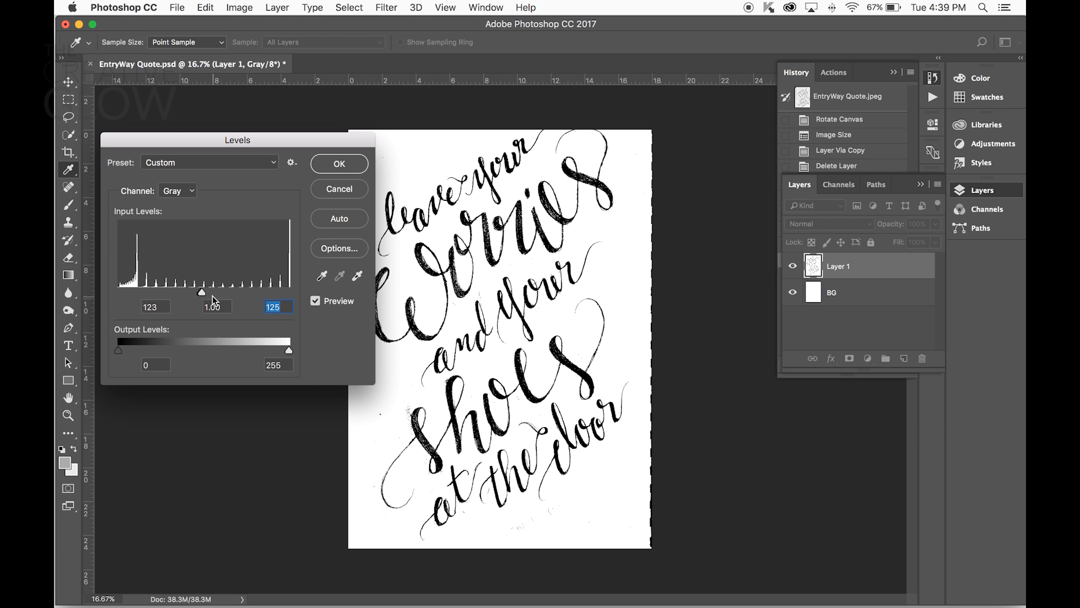
mouse_move(201, 293)
left_mouse_down()
mouse_move(221, 294)
mouse_move(202, 292)
left_mouse_up()
left_click(201, 292)
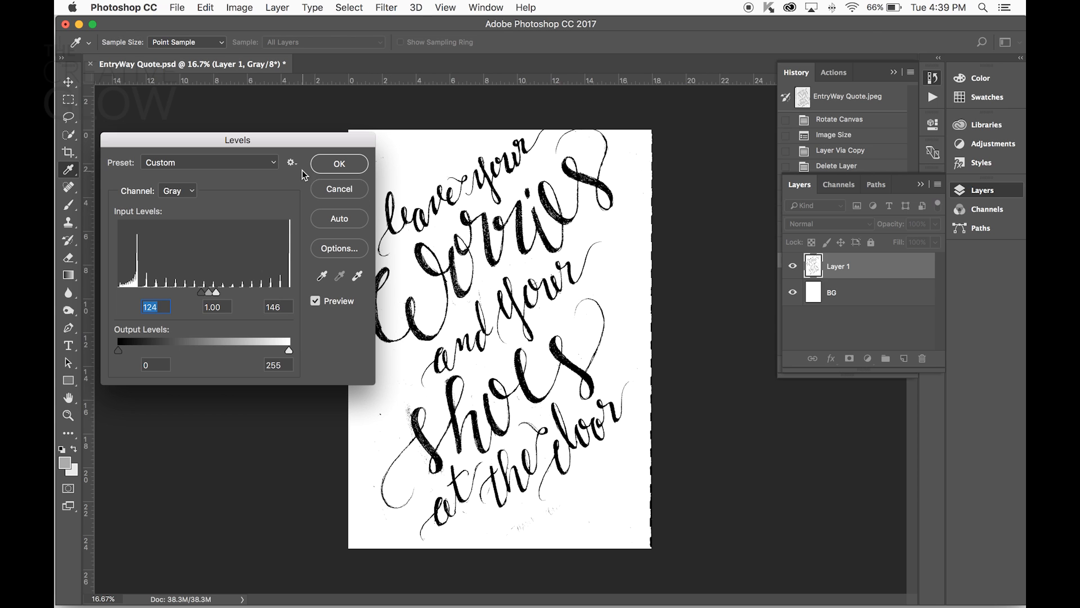
left_click(331, 166)
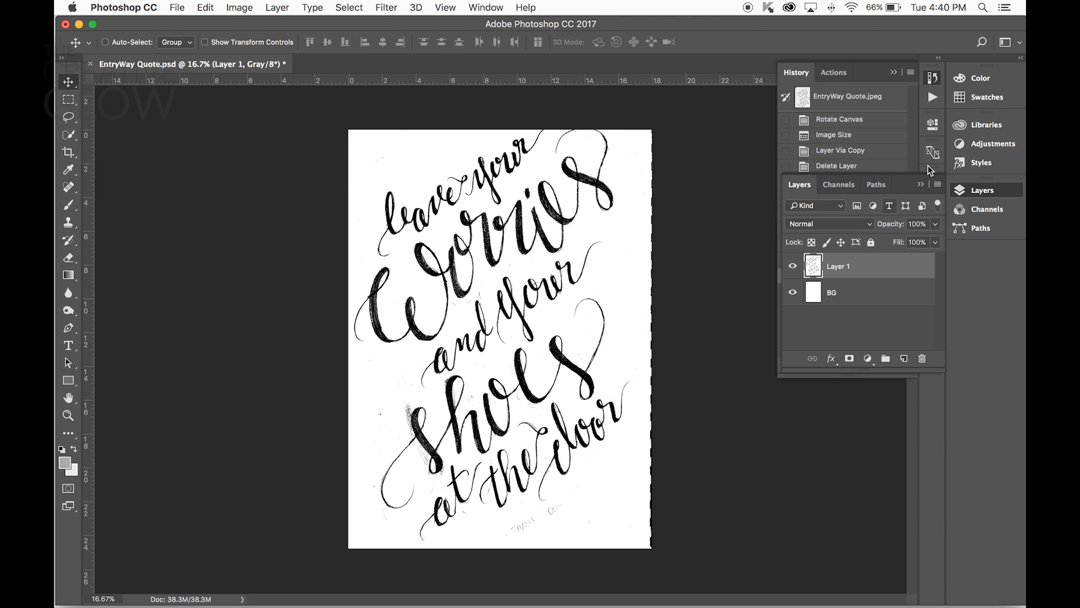
Step: Compare the lettering before and after Levels in the history and revert to the Equalize state
left_click(921, 184)
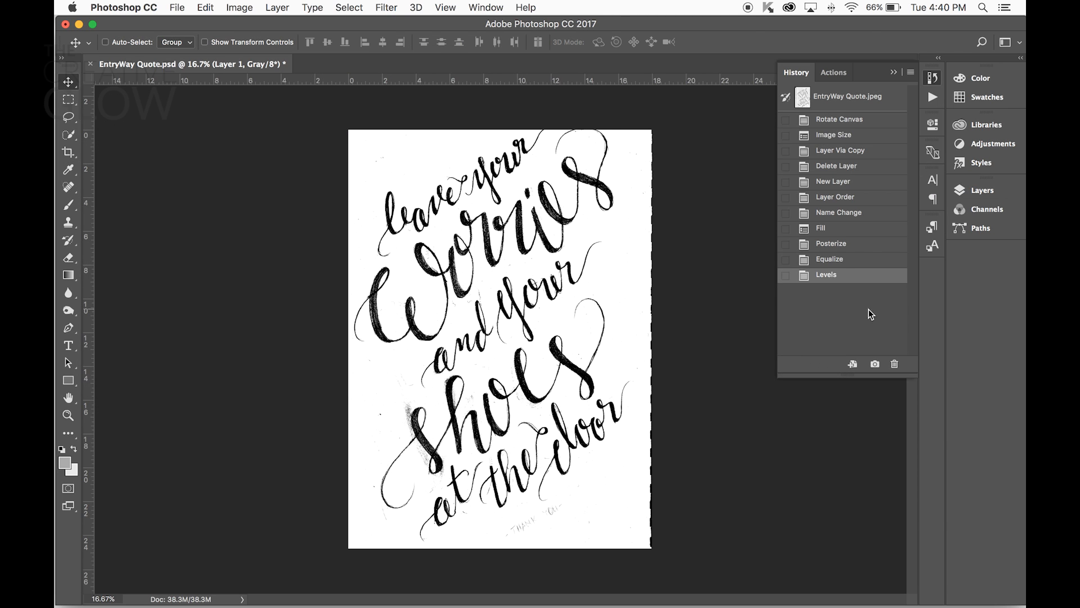
left_click(837, 263)
left_click(832, 275)
left_click(833, 264)
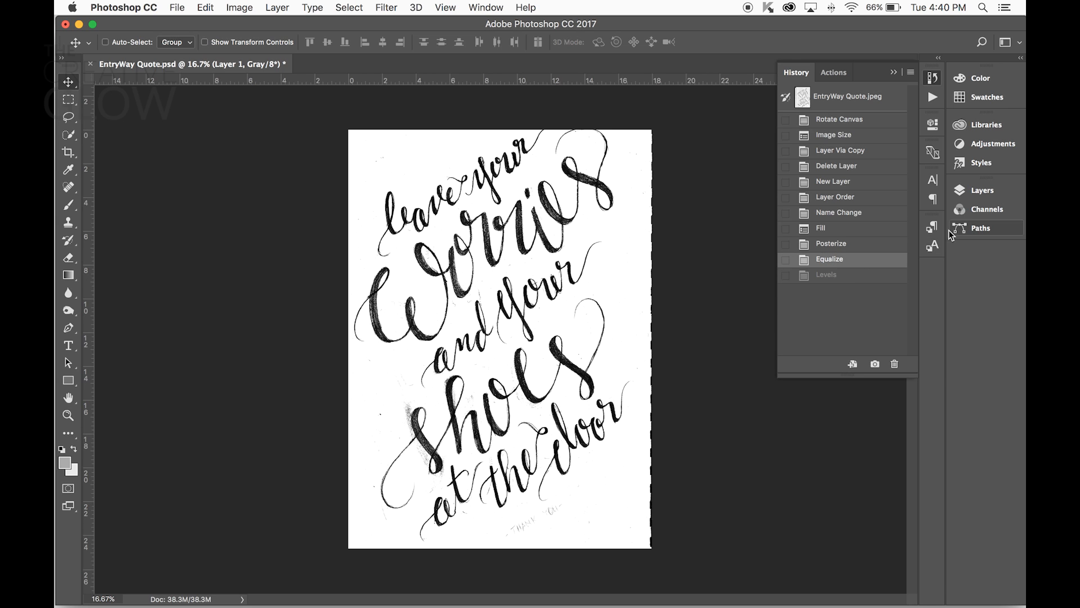
left_click(966, 190)
Step: Scale down the lettering on Layer 1 and center it on the canvas with white margins all around
left_click(200, 9)
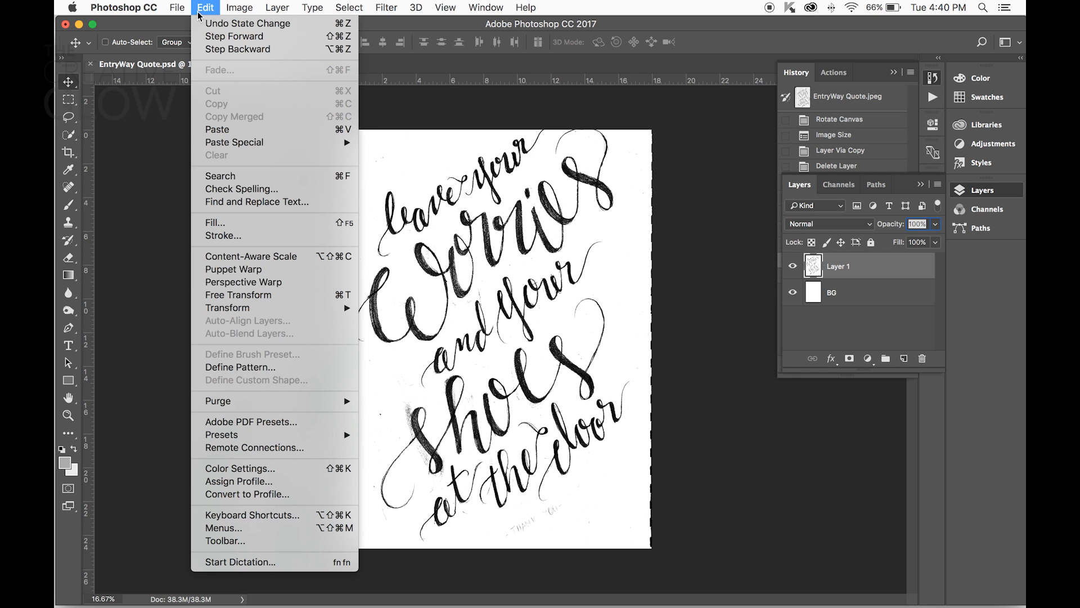
mouse_move(236, 307)
left_click(374, 326)
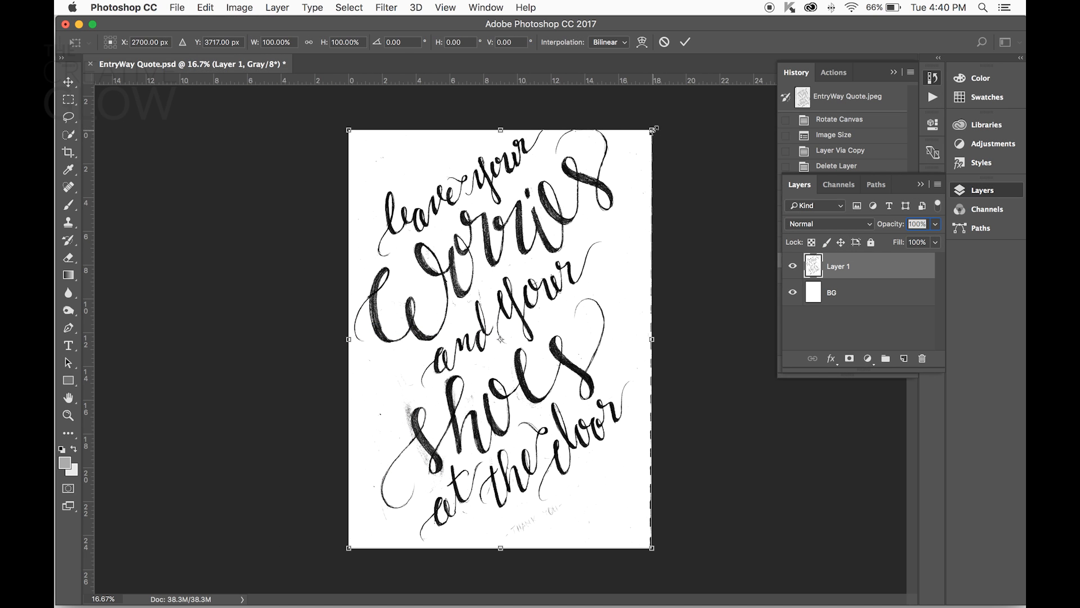
left_click_drag(653, 130, 637, 149)
left_click_drag(553, 215, 565, 208)
left_click_drag(650, 540, 639, 531)
left_click_drag(568, 374, 568, 383)
left_click_drag(639, 535, 612, 498)
left_click_drag(548, 404, 570, 427)
key("v")
key("Return")
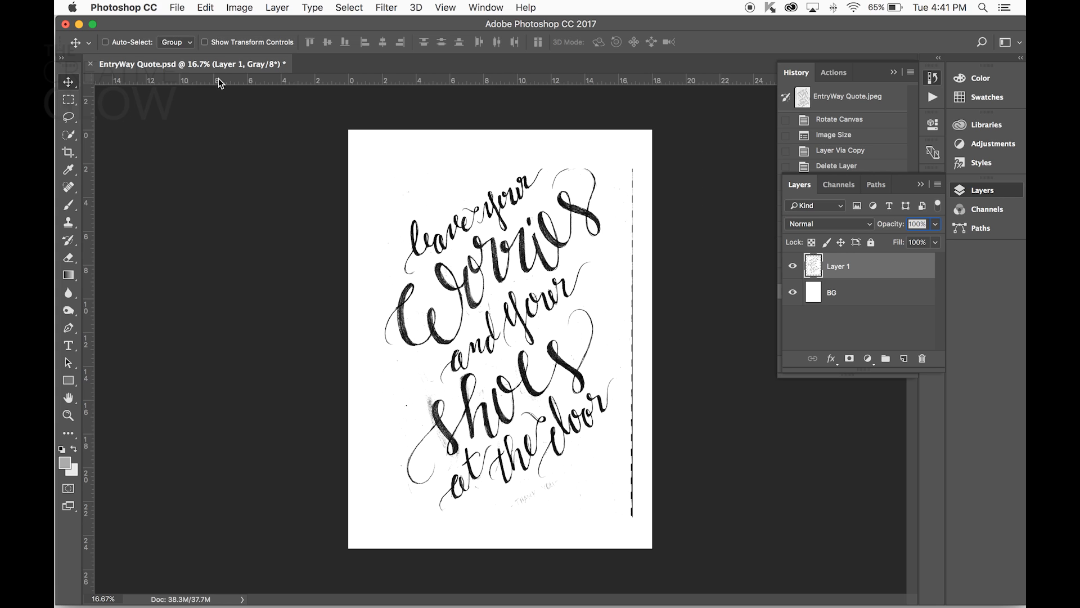
Step: Delete the dashed scan edge to the right of the lettering using a rectangular selection, and nudge the lettering slightly
key("m")
left_click_drag(622, 155, 640, 527)
key("Delete")
key("ctrl+d")
key("v")
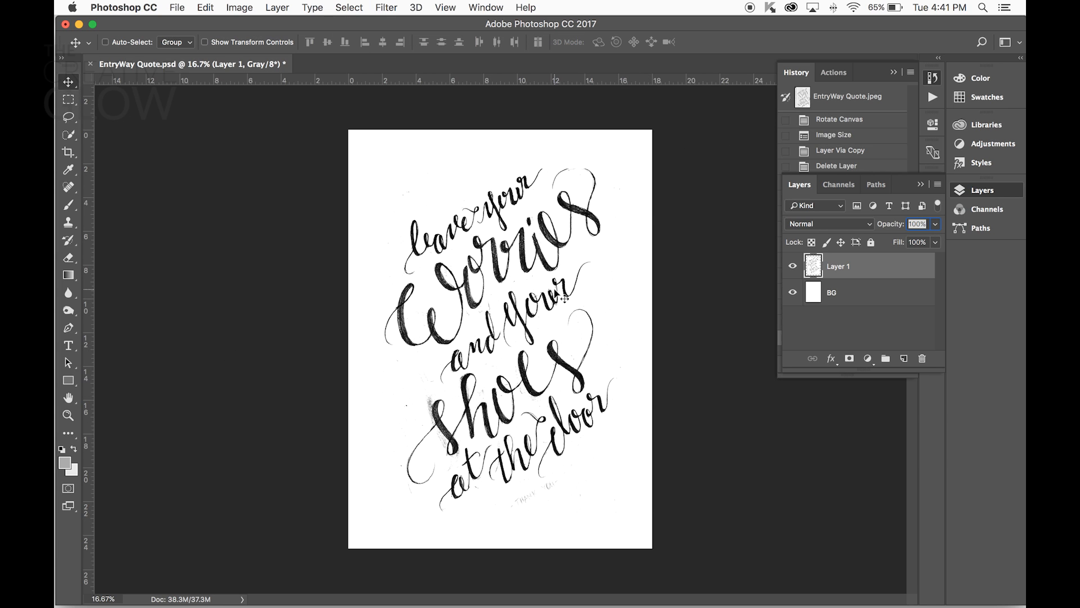
left_click_drag(555, 286, 557, 284)
Step: Lasso the line "at the door" and copy it from Layer 1 to a new layer
left_click(76, 120)
mouse_move(464, 473)
left_mouse_down()
mouse_move(553, 461)
mouse_move(584, 403)
mouse_move(470, 458)
left_mouse_up()
key("v")
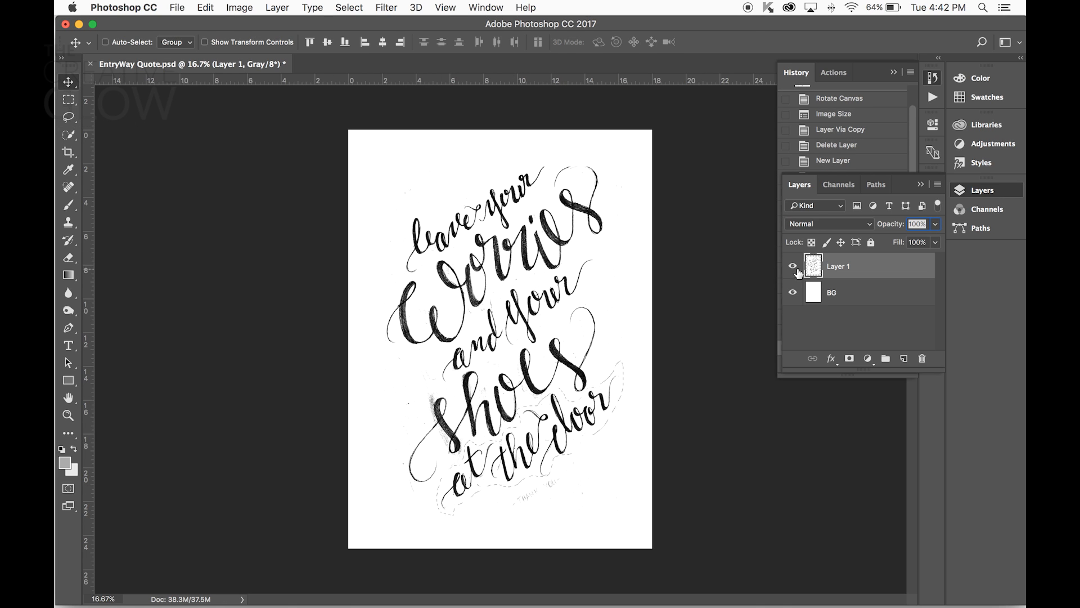
key("ctrl+j")
Step: Add a layer mask to Layer 1 that hides the original "at the door" line, and check it by toggling Layer 2
left_click(813, 292, "ctrl")
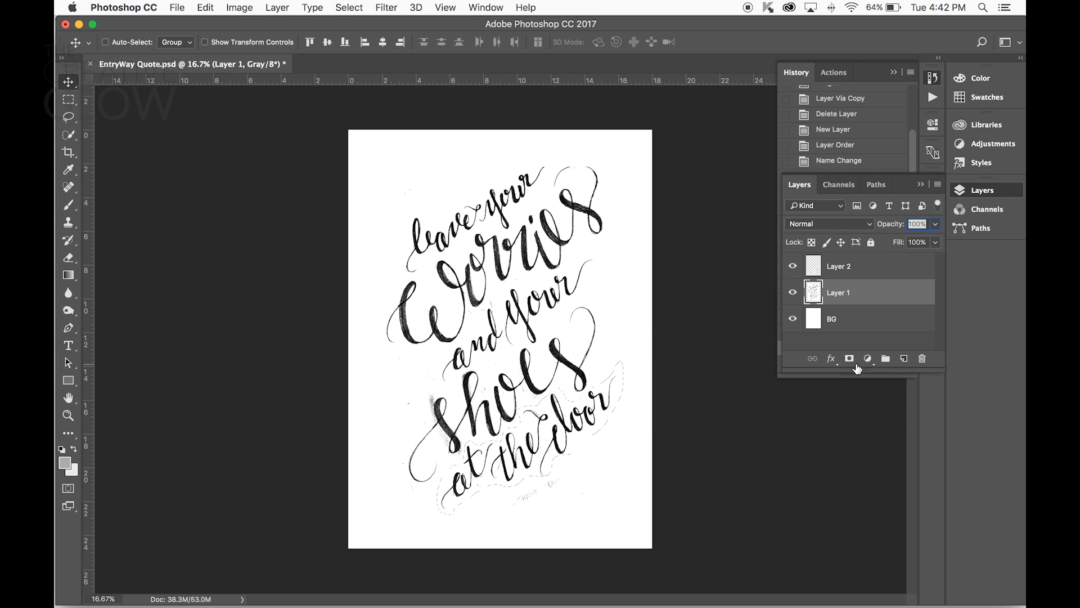
key("ctrl+shift+i")
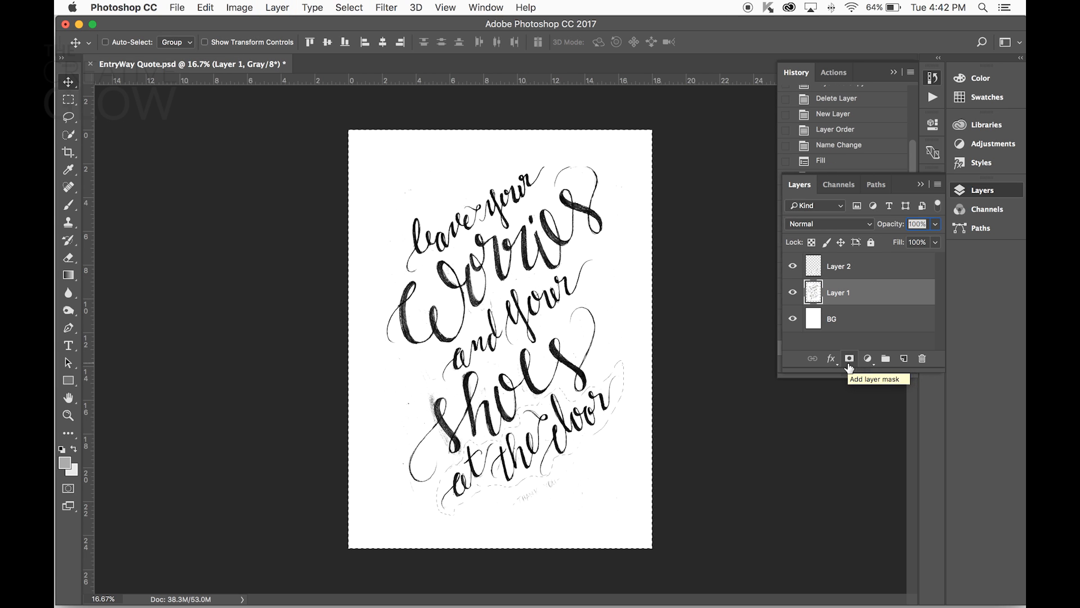
left_click(853, 367)
left_click(792, 266)
left_click(792, 266)
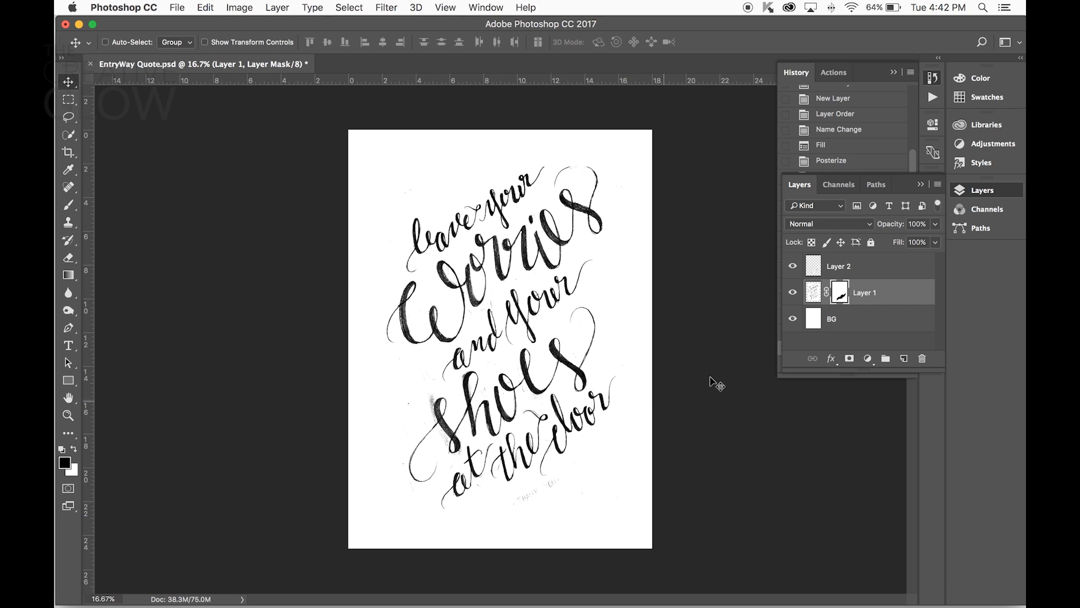
Step: Scale the "at the door" lettering on Layer 2 down slightly and move it a little to the right
left_click(815, 273)
left_click(206, 8)
mouse_move(339, 314)
left_click(384, 328)
left_click_drag(446, 511, 453, 507)
left_click_drag(530, 460, 534, 462)
left_click(69, 82)
left_click(636, 220)
left_click_drag(593, 413, 596, 412)
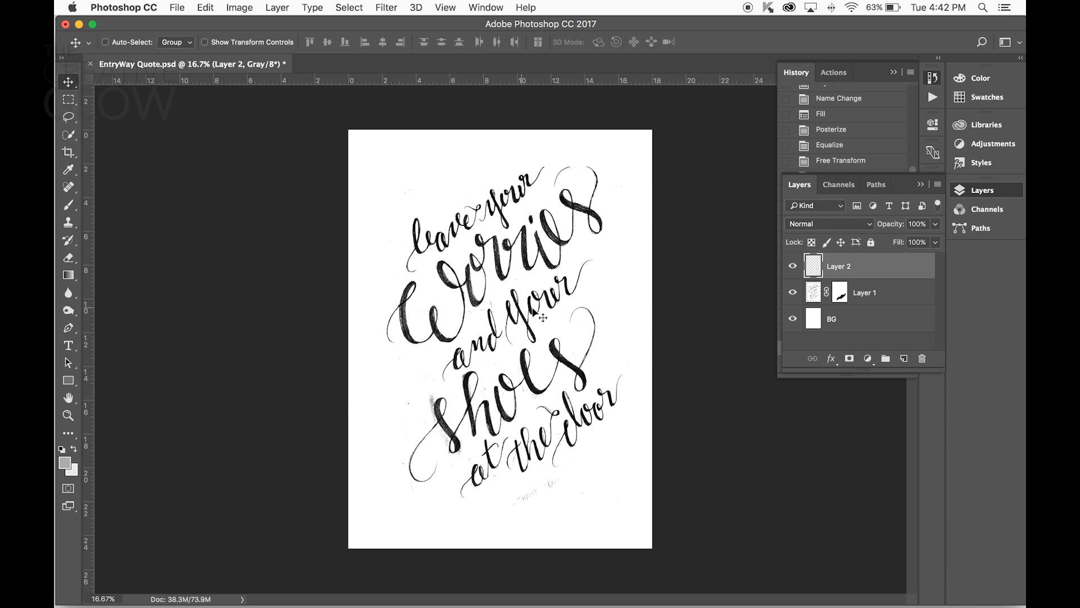
Step: Lasso the words "and your" and copy them from Layer 1 to a new layer
key("l")
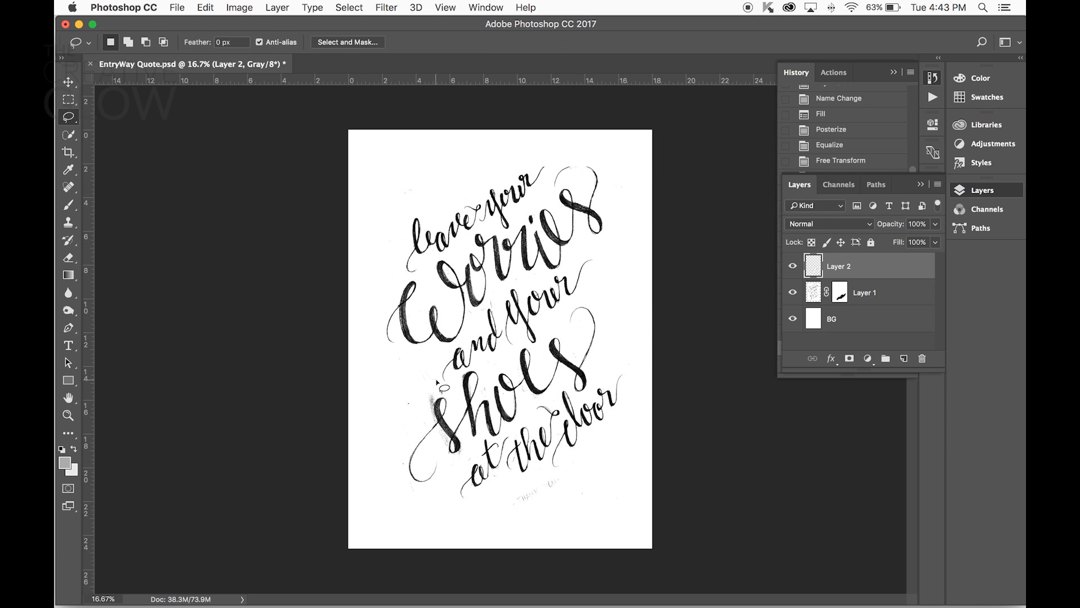
mouse_move(443, 387)
left_mouse_down()
mouse_move(507, 362)
mouse_move(577, 284)
mouse_move(461, 354)
mouse_move(442, 386)
left_mouse_up()
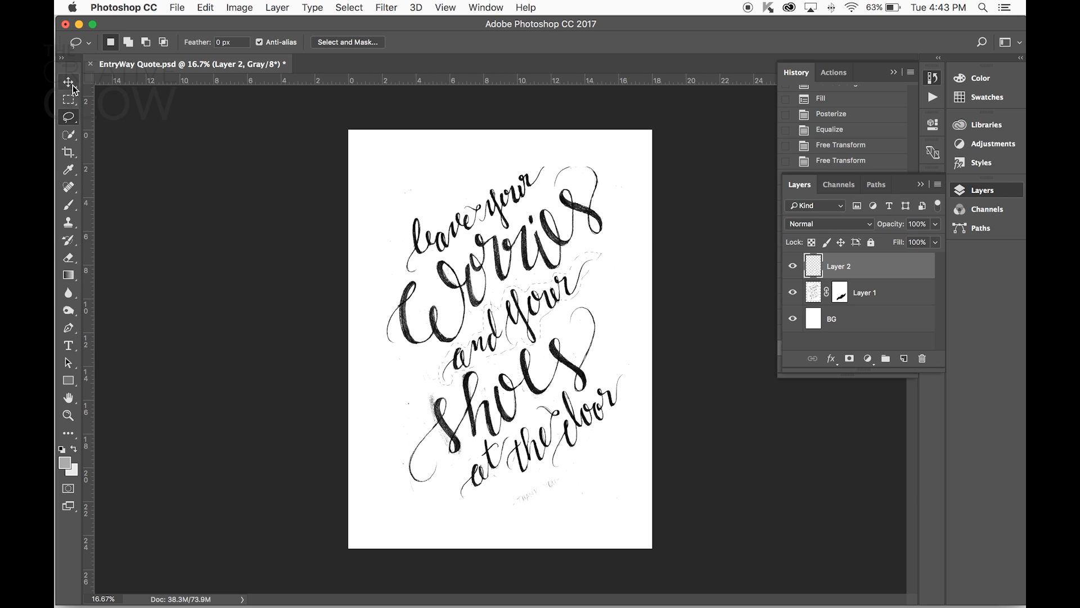
key("v")
left_click(816, 293)
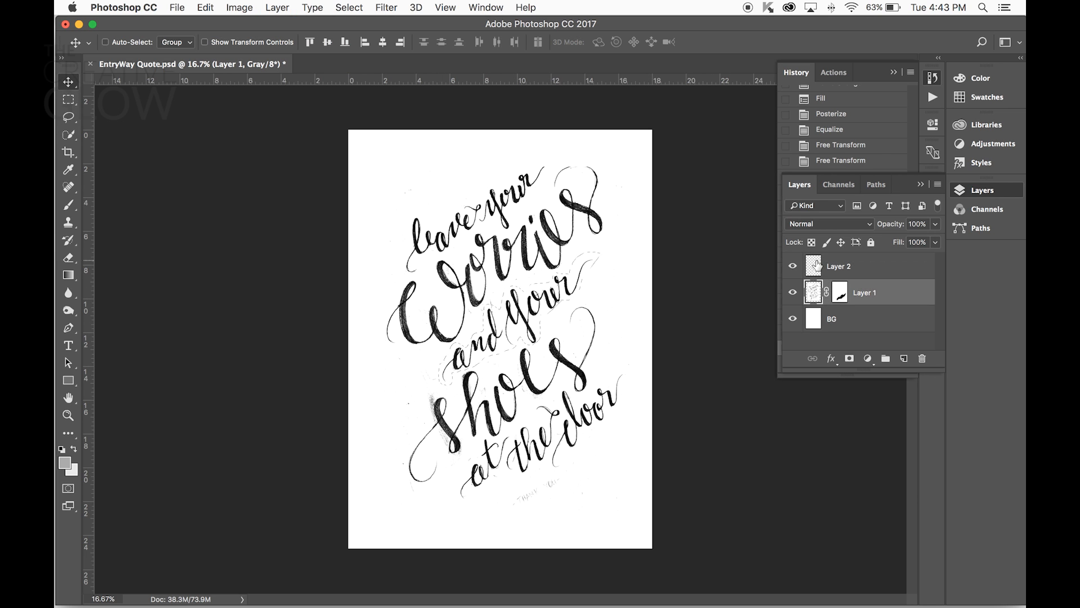
key("super+j")
left_click(794, 293)
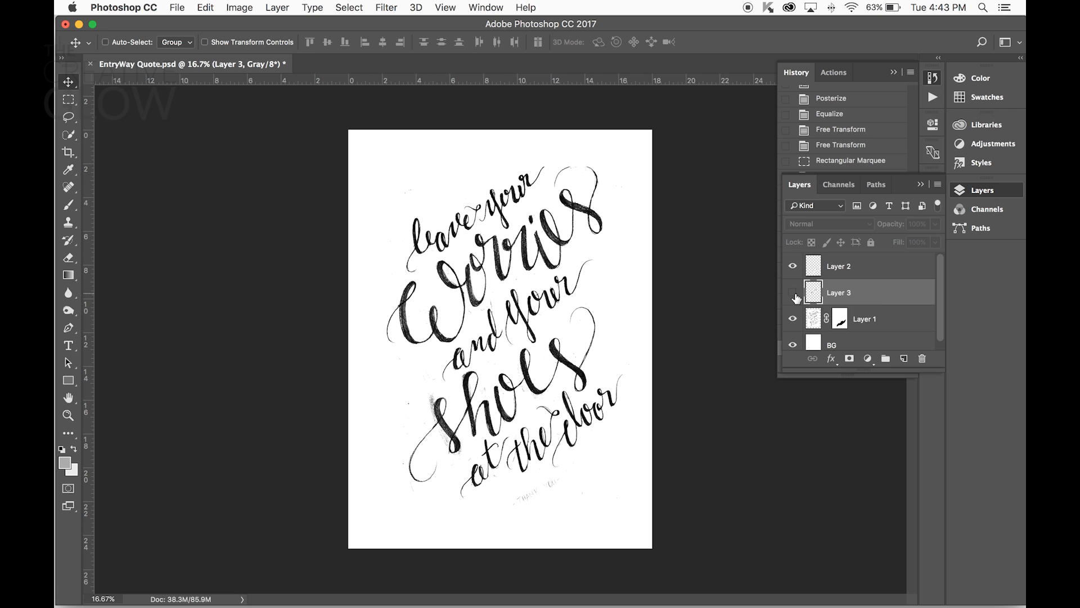
left_click(793, 292)
Step: Fill the "and your" selection with black on Layer 1's mask to hide the original words, and deselect
left_click(839, 321)
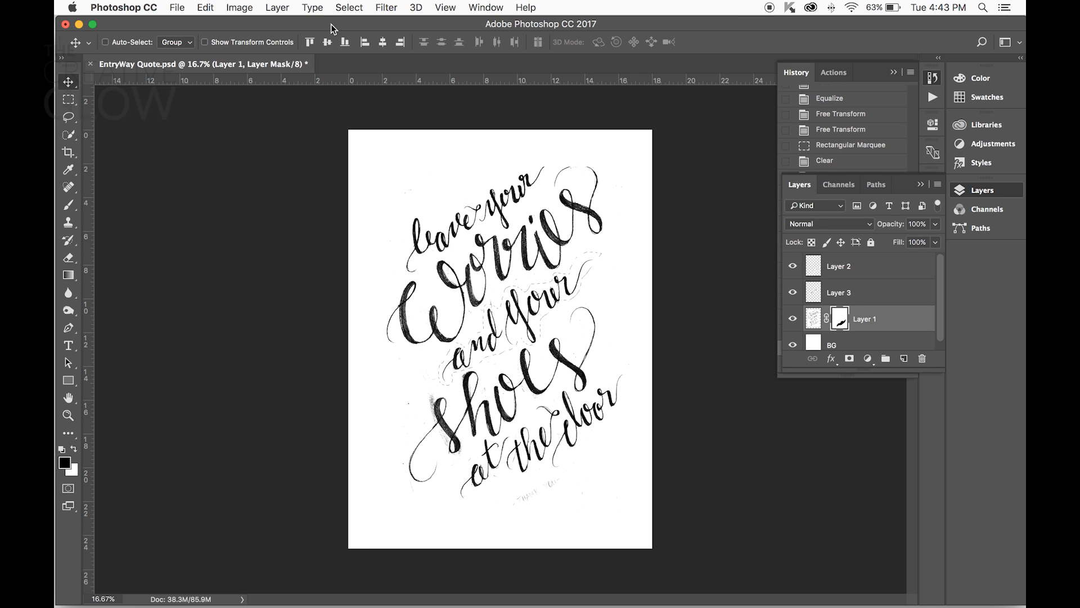
left_click(205, 7)
left_click(225, 212)
left_click(318, 196)
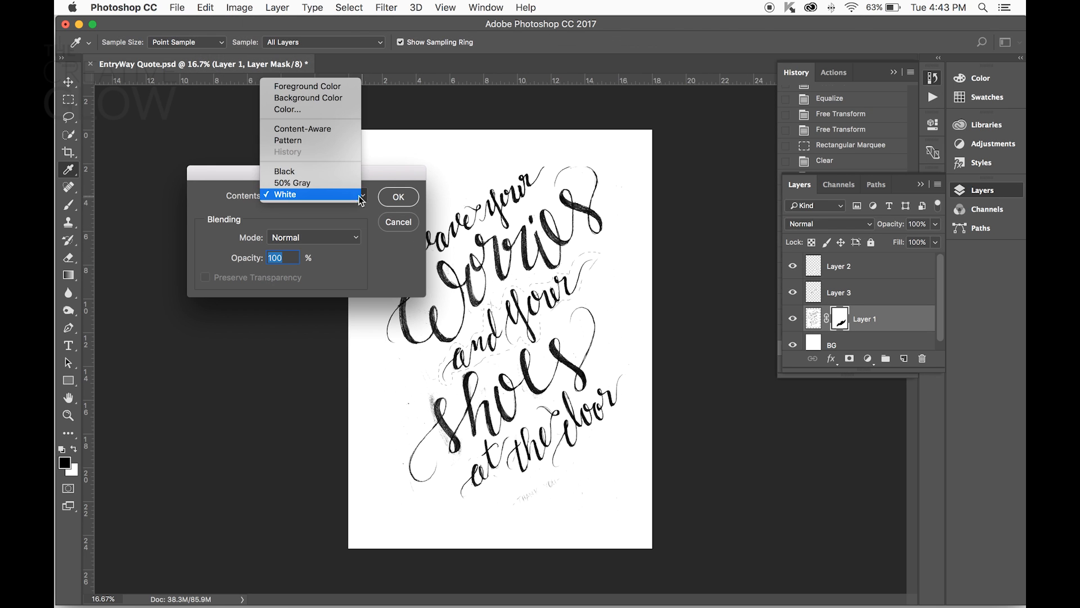
left_click(290, 168)
left_click(396, 196)
key("super+d")
key("v")
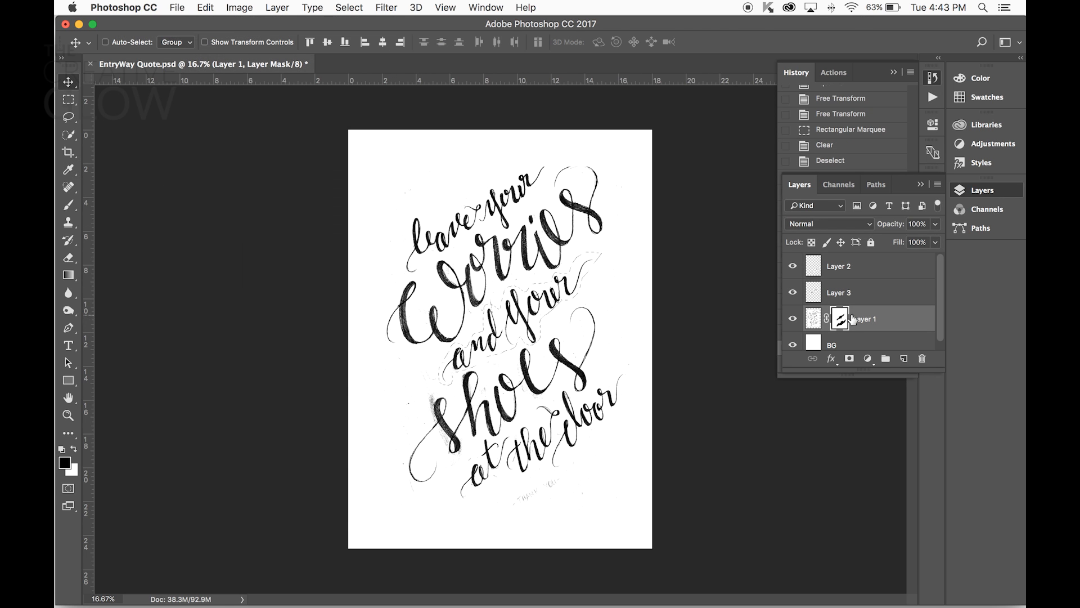
Step: Move the "and your" lettering on Layer 3 slightly to the right and rotate it about 4.83 degrees
left_click(794, 292)
left_click(793, 292)
left_click_drag(558, 258, 618, 284)
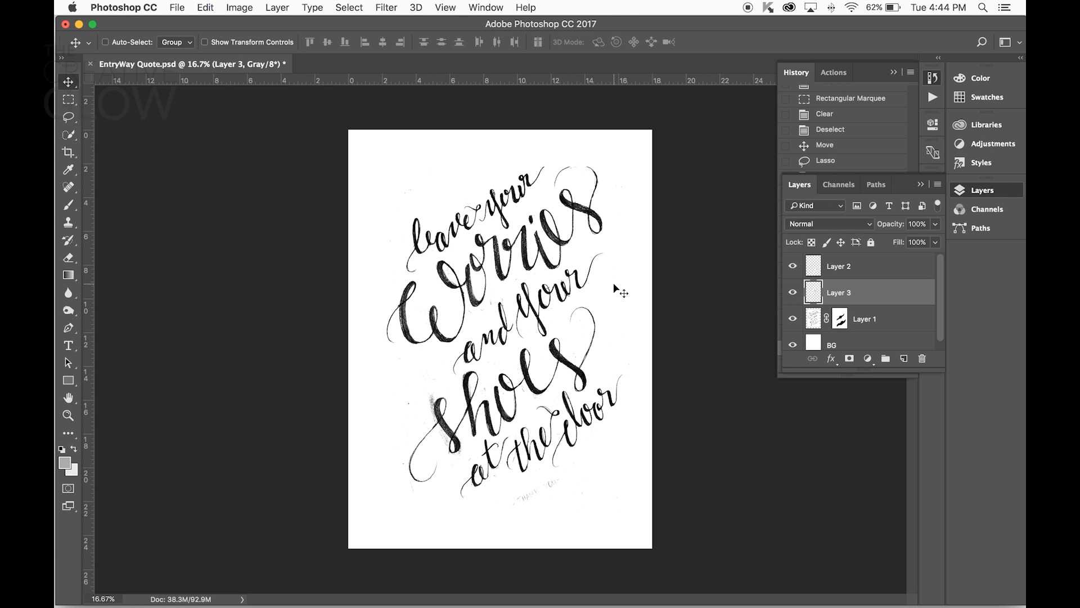
left_click(205, 7)
mouse_move(242, 301)
left_click(389, 342)
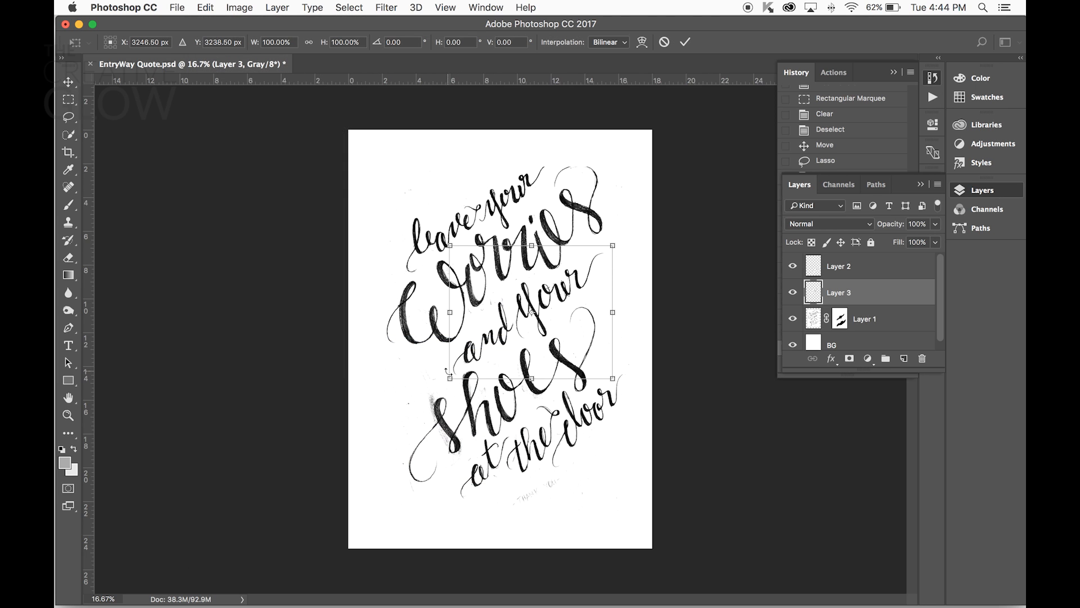
left_click_drag(449, 371, 443, 364)
left_click_drag(528, 323, 528, 326)
left_click_drag(556, 294, 555, 297)
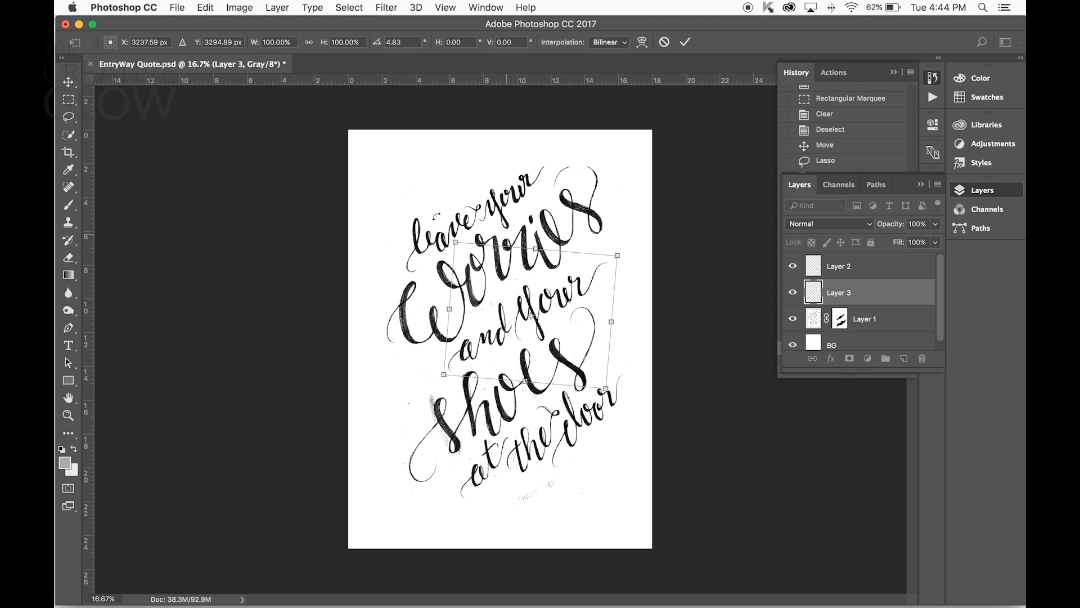
Step: Adjust the scale of the "and your" lettering on Layer 3 slightly
left_click(205, 7)
mouse_move(337, 308)
left_click(388, 328)
left_click_drag(619, 264, 624, 257)
left_click(114, 66)
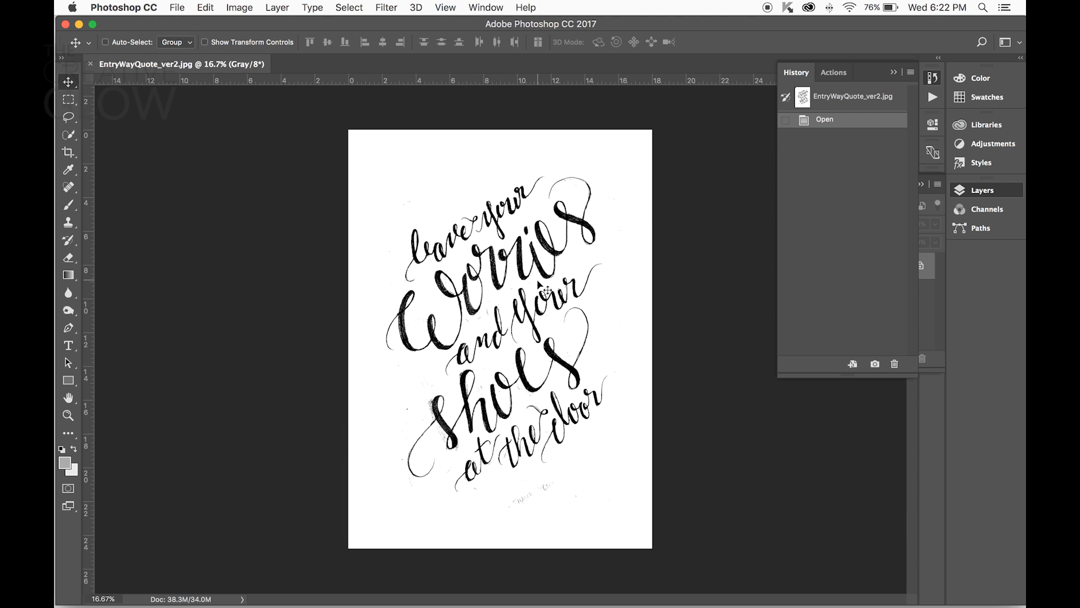
Step: Start printing EntryWayQuote_ver2.jpg on the EPSON Artisan 700 and open the printer's detailed settings
left_click(178, 7)
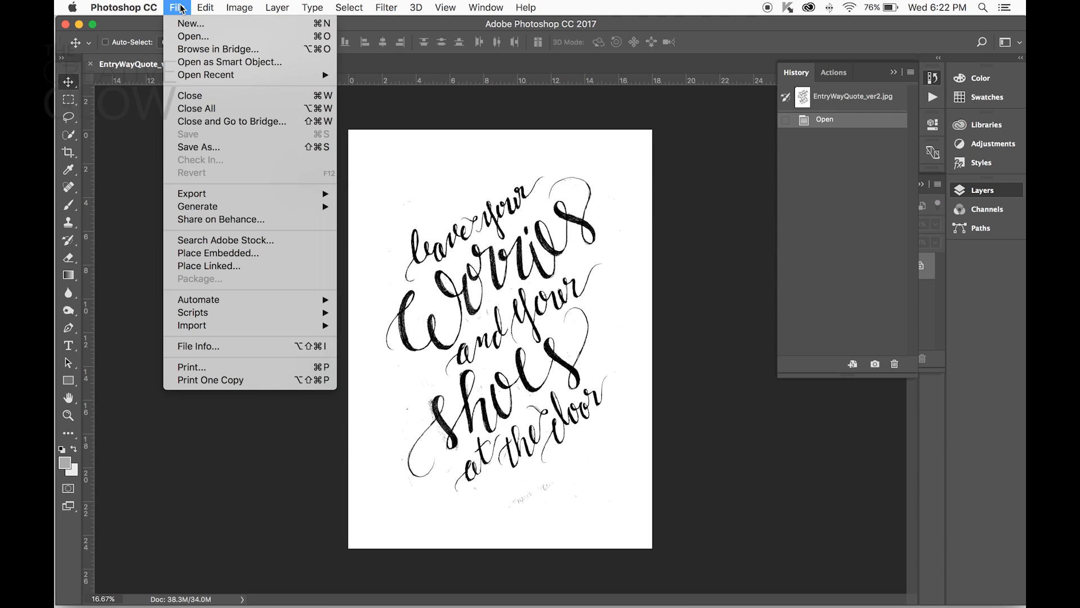
left_click(186, 369)
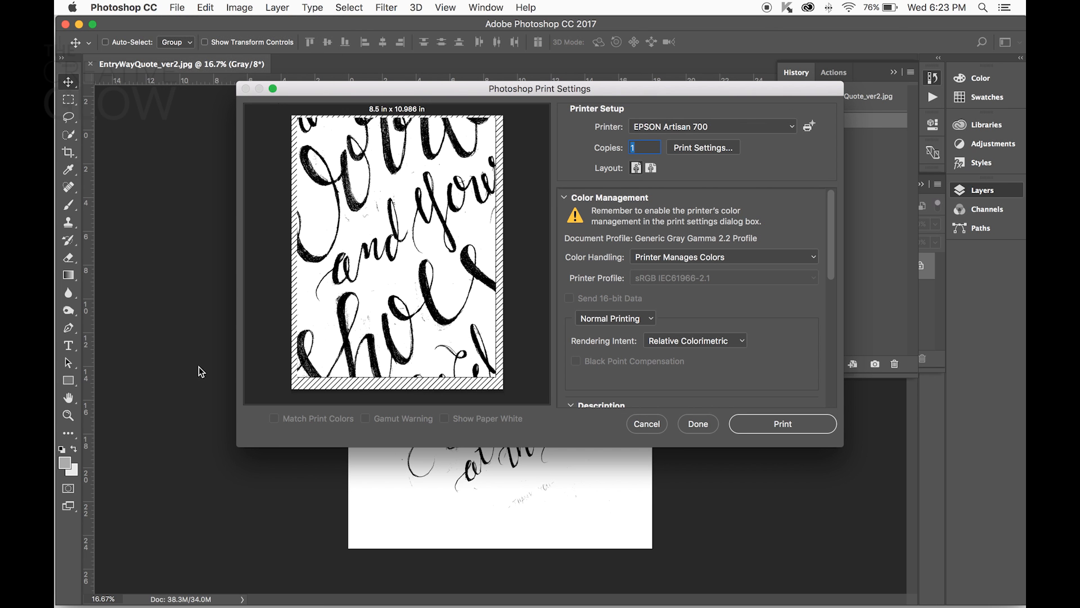
left_click(667, 128)
left_click(667, 125)
left_click(704, 150)
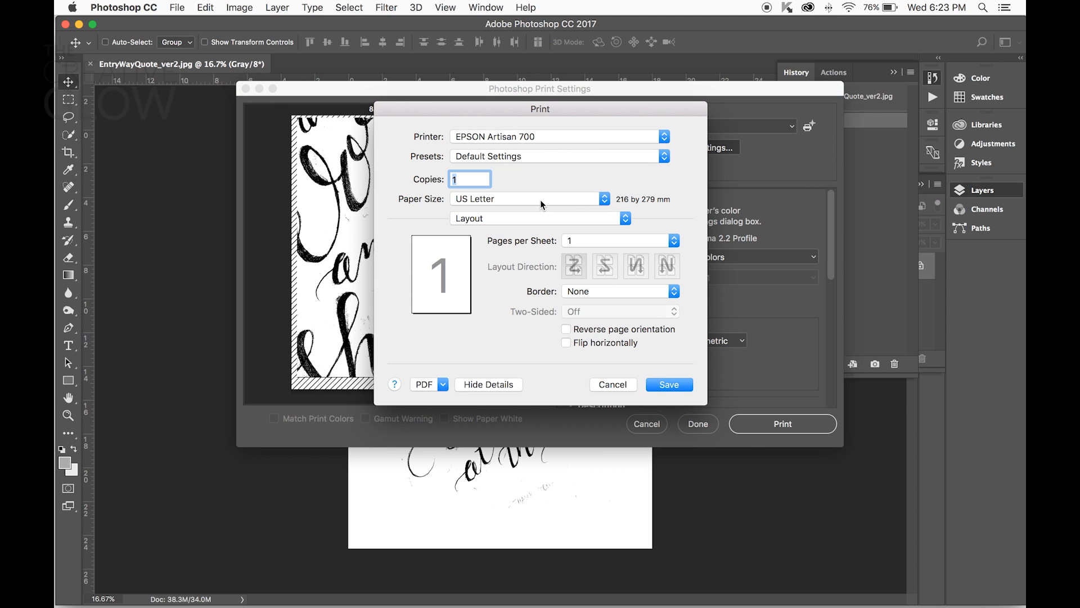
Step: Review the available paper sizes and keep US Letter as the paper size
left_click(604, 199)
mouse_move(607, 202)
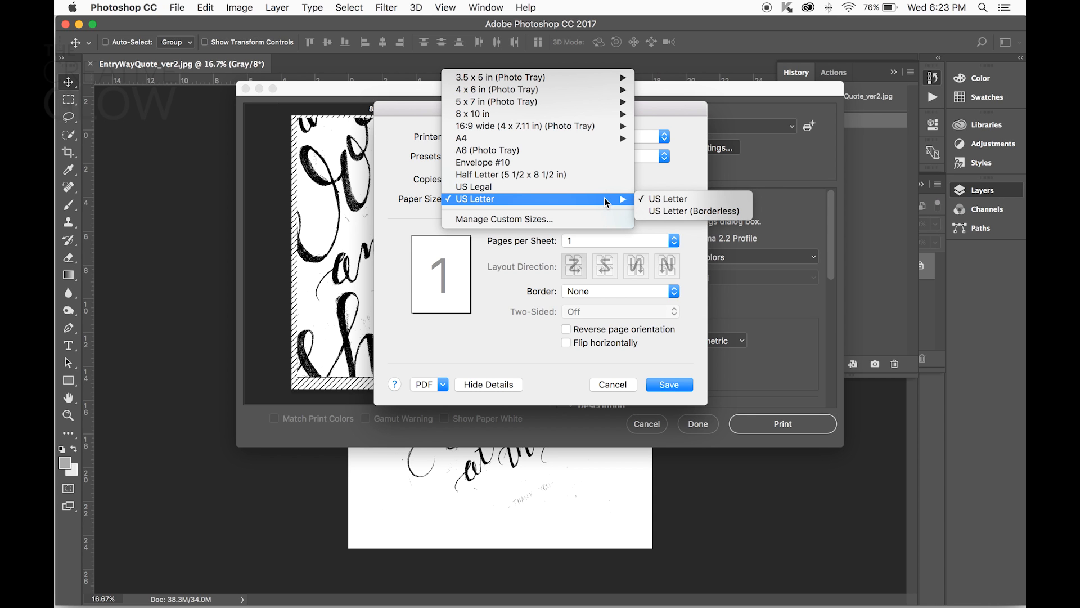
left_click(607, 202)
Step: Show the printer's Print Settings options and keep Plain Paper / Bright White Paper as the media type
left_click(627, 220)
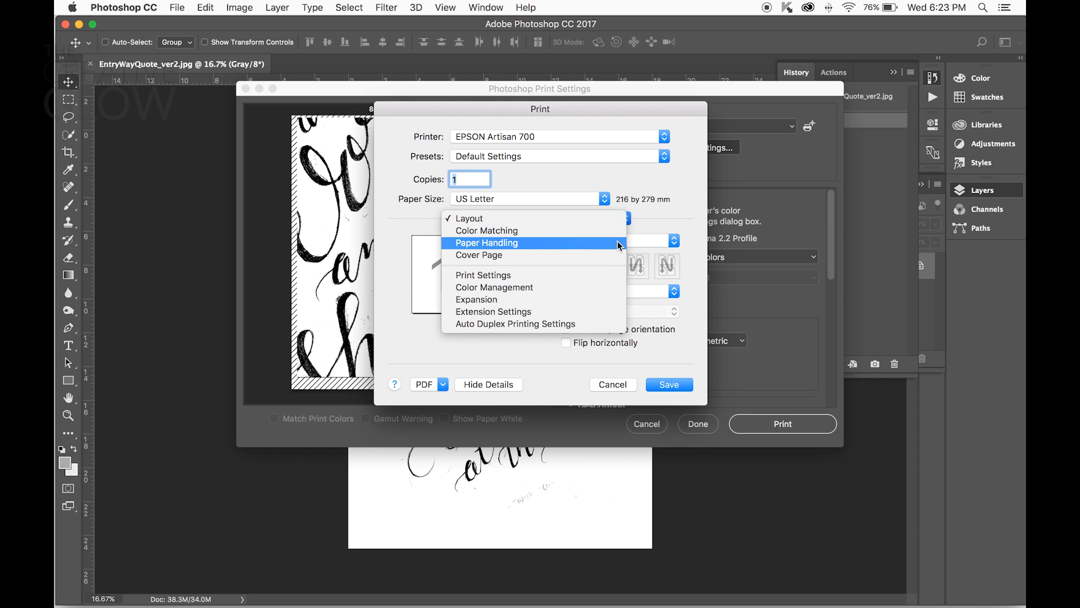
left_click(603, 274)
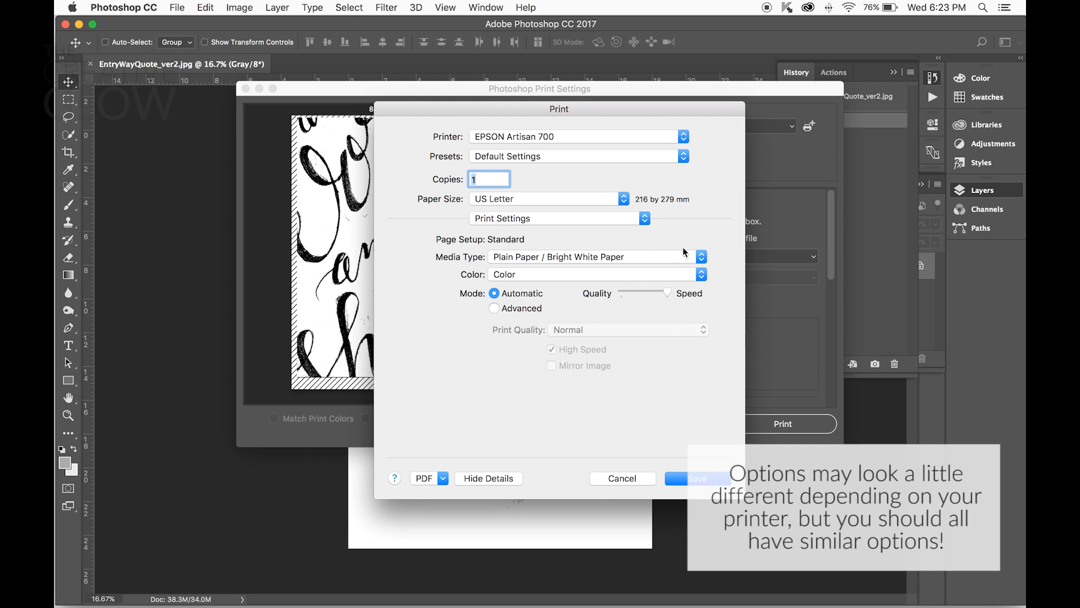
left_click(701, 259)
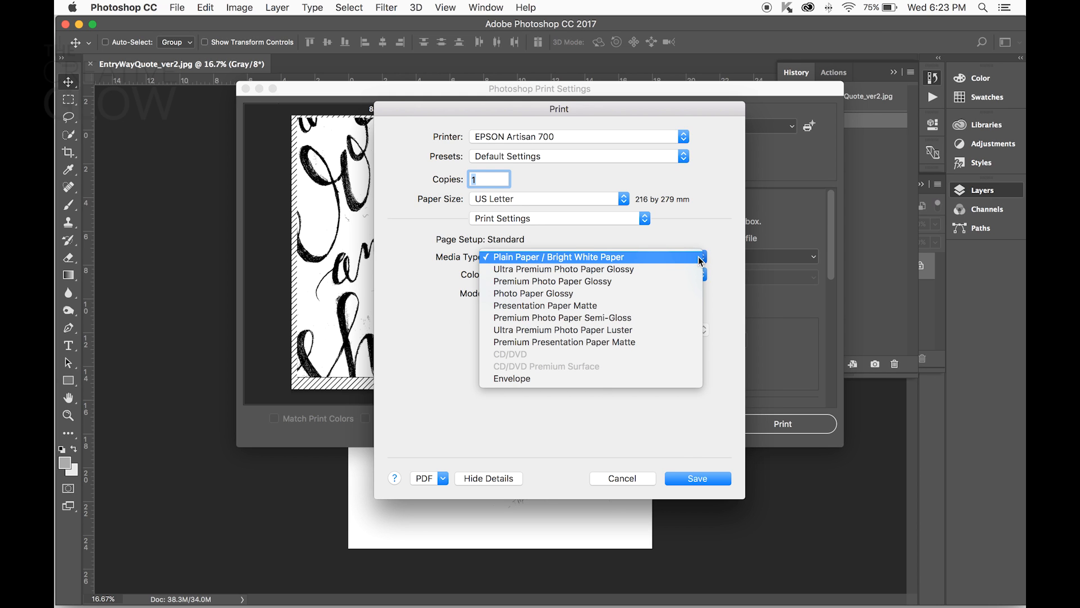
left_click(588, 255)
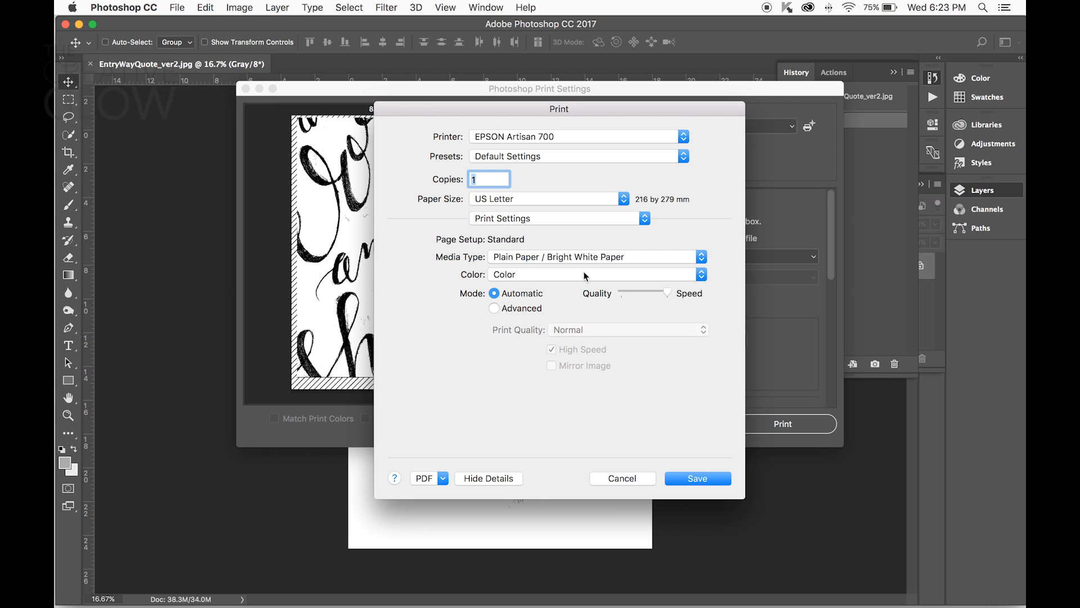
Step: Choose the print color mode, shift the automatic mode from speed toward quality, and save the printer settings
left_click(583, 271)
left_click(581, 285)
left_click_drag(666, 293, 594, 298)
left_click(690, 479)
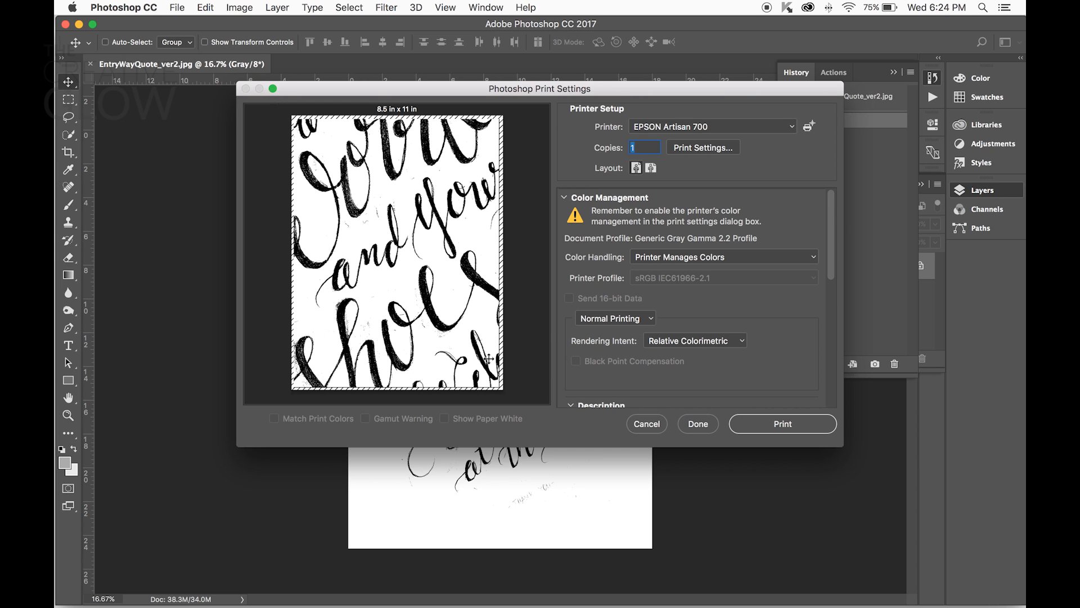
Step: Turn off centering for the print position and set both the top and left offsets to 0 inches
scroll(738, 305, "down", 10)
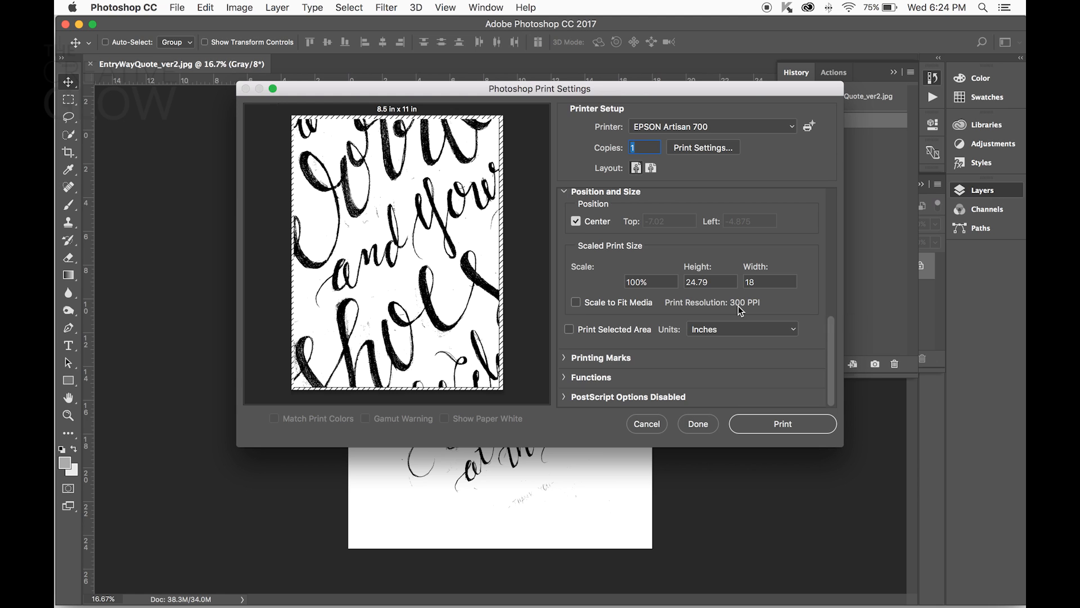
left_click_drag(649, 277, 626, 276)
scroll(647, 257, "up", 3)
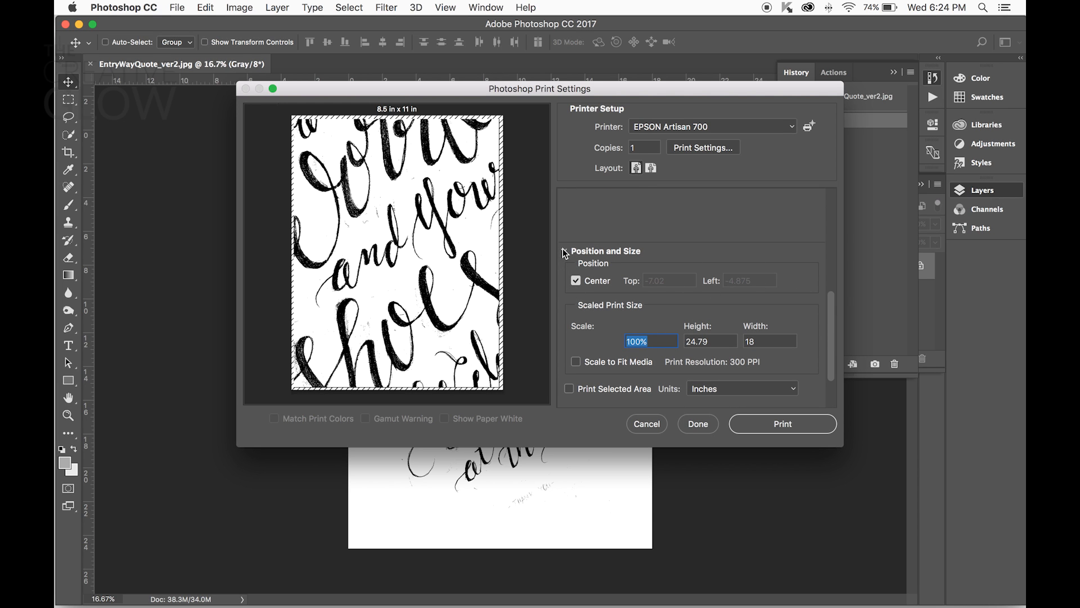
left_click(576, 281)
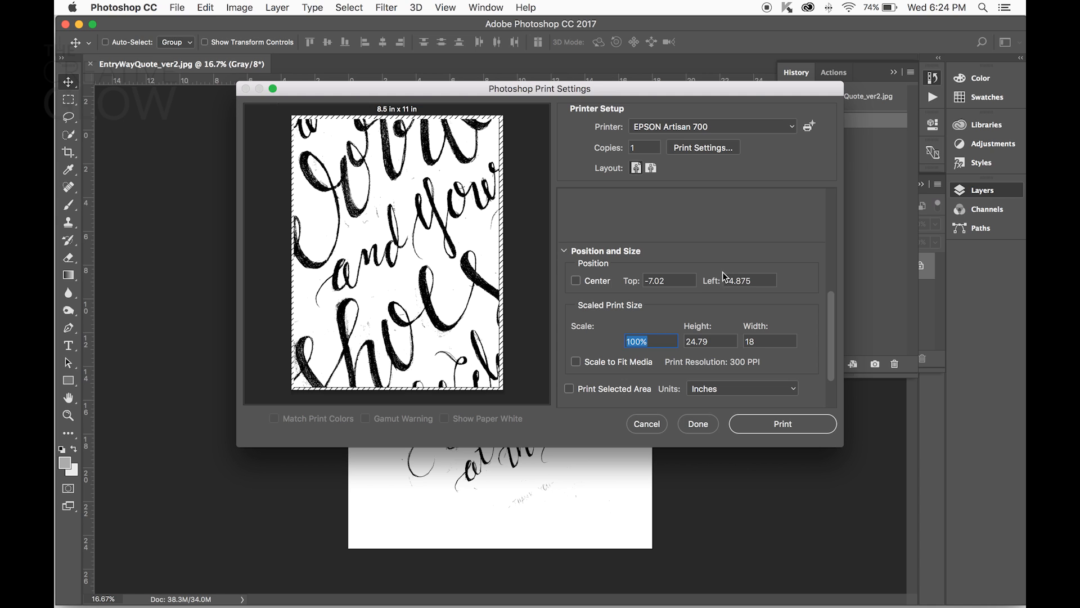
left_click(637, 280)
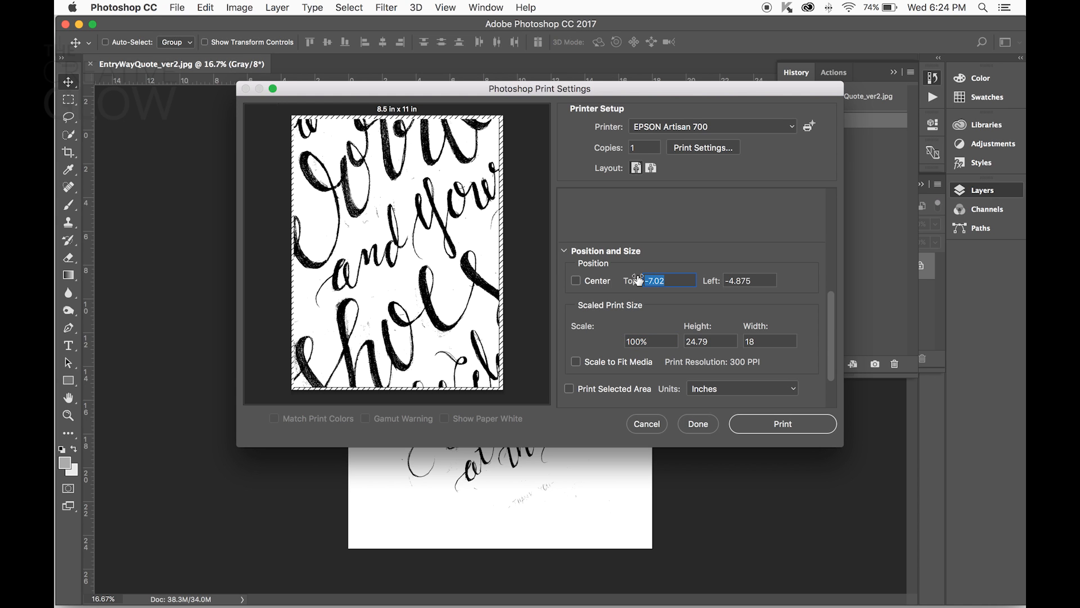
type("0")
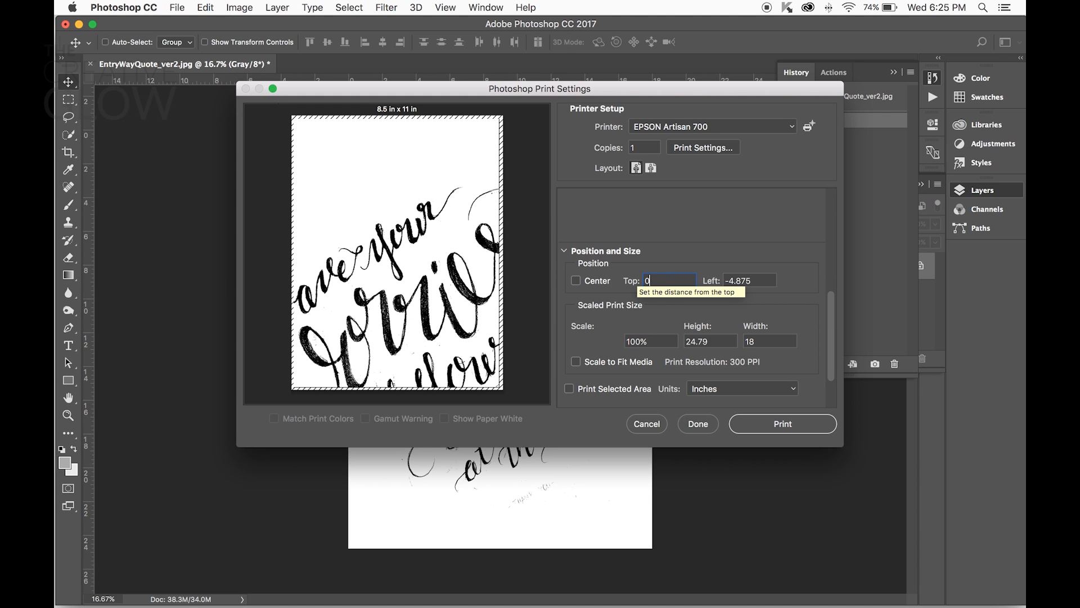
key("Tab")
type("0")
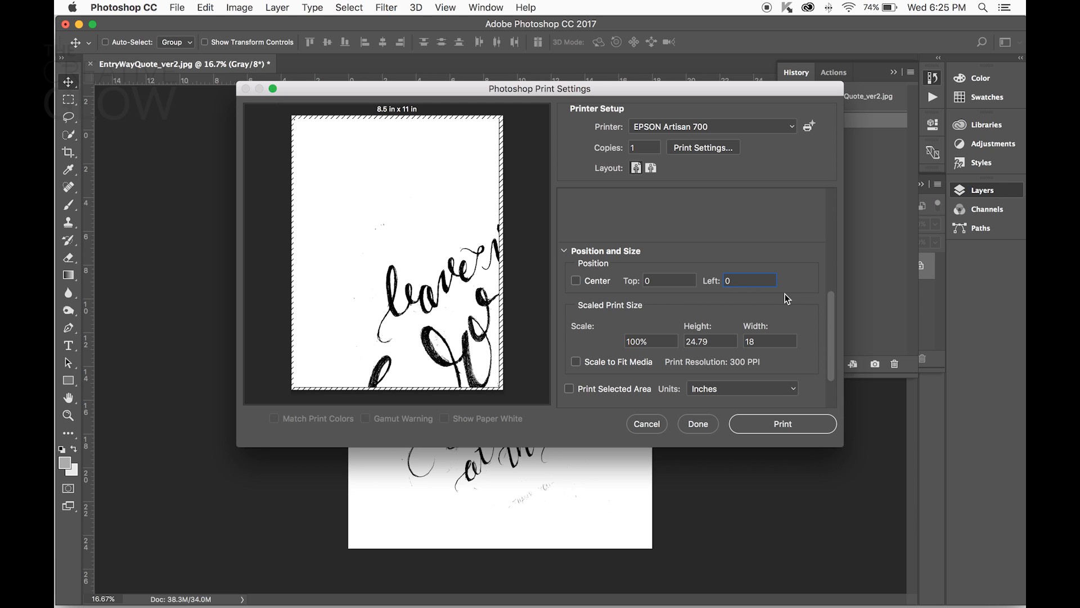
Step: Print the upper-left section of the quote on one sheet, proceeding despite the clipping
left_click(754, 423)
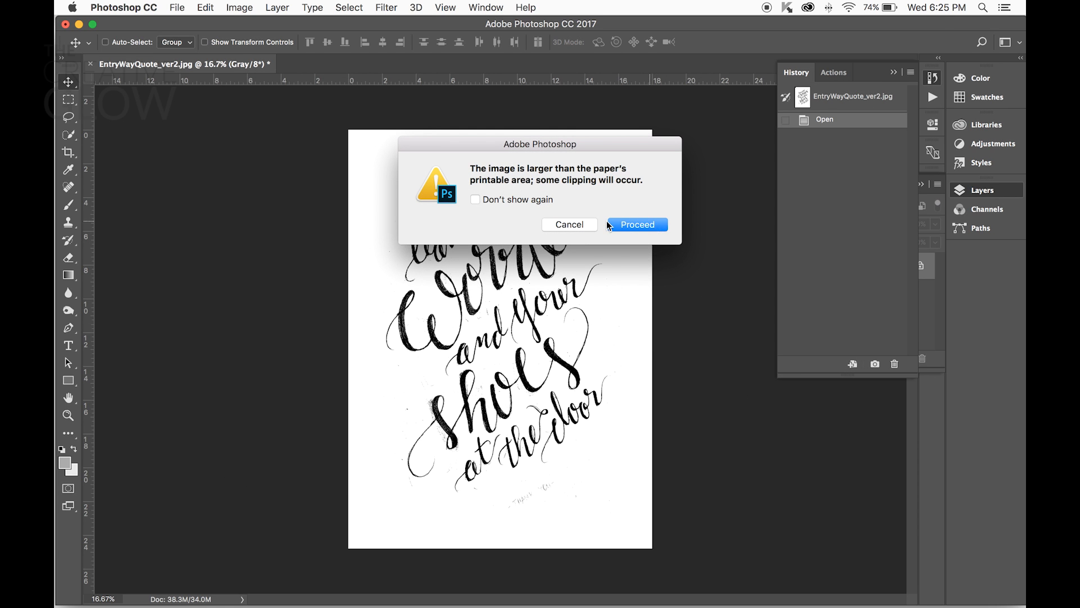
left_click_drag(646, 182, 467, 170)
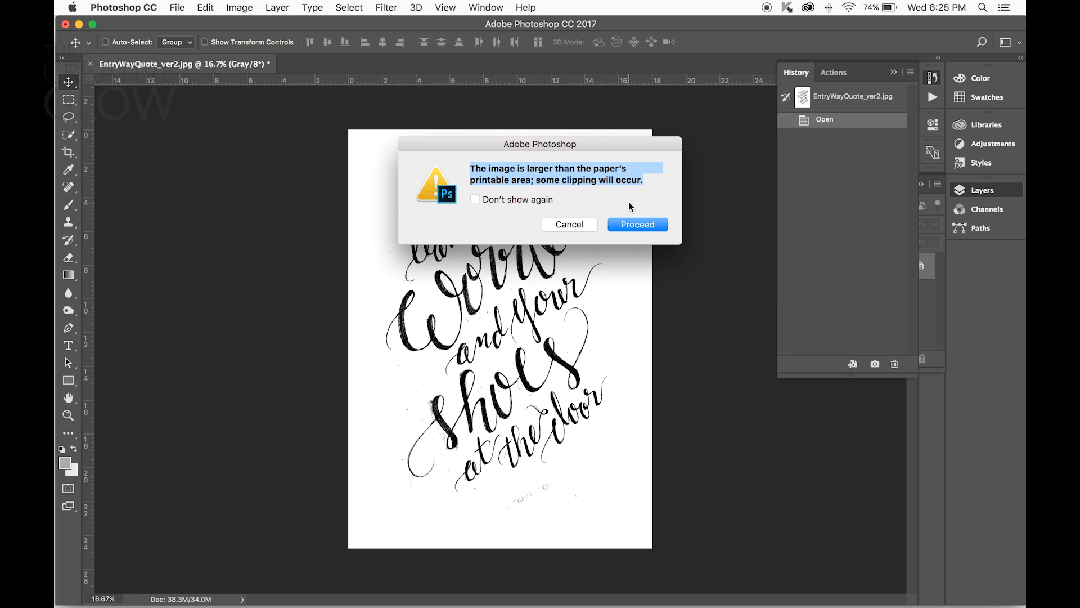
left_click(628, 225)
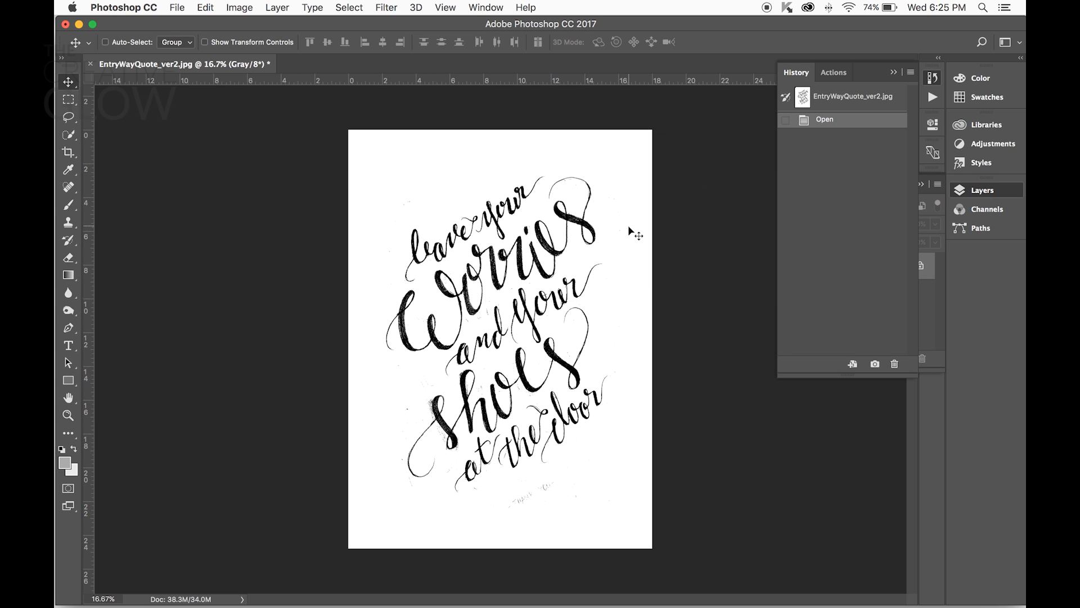
Step: Set the print position's left offset to -7 inches and print the upper-right section, accepting the clipping
left_click(177, 8)
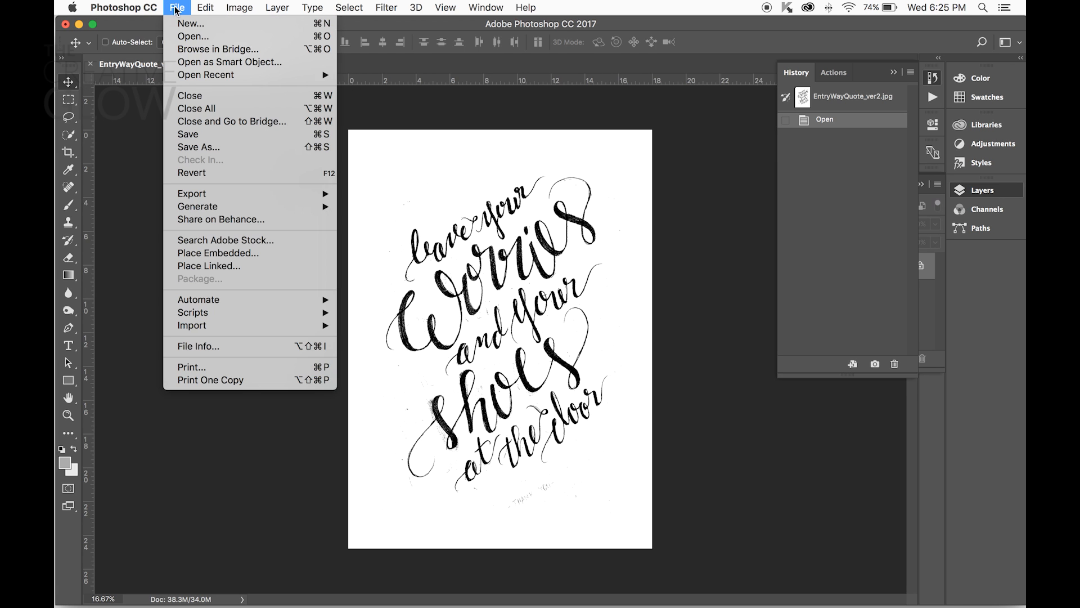
left_click(180, 371)
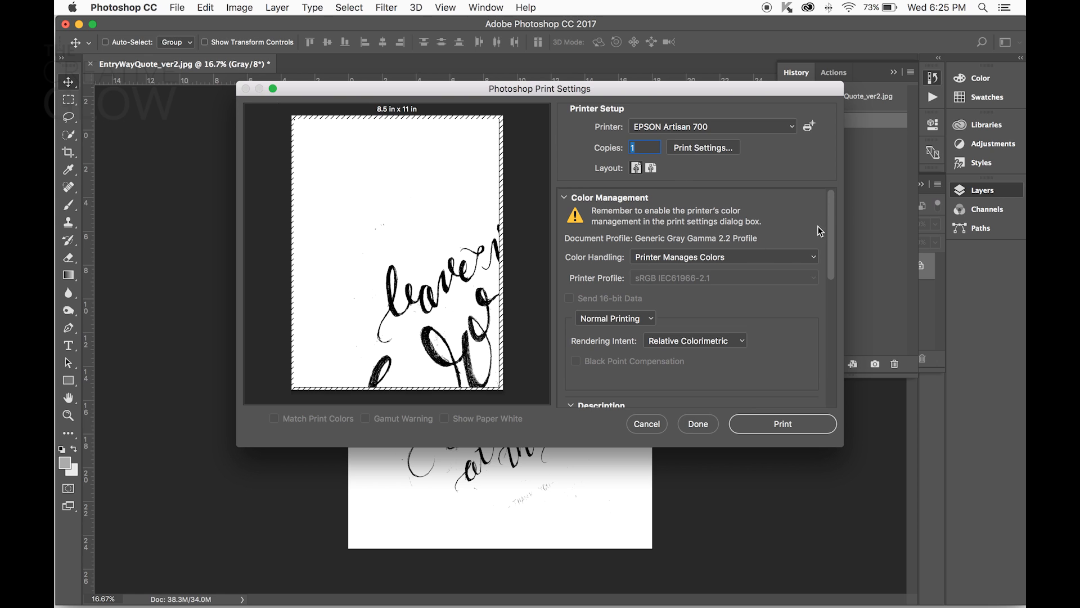
scroll(819, 228, "down", 10)
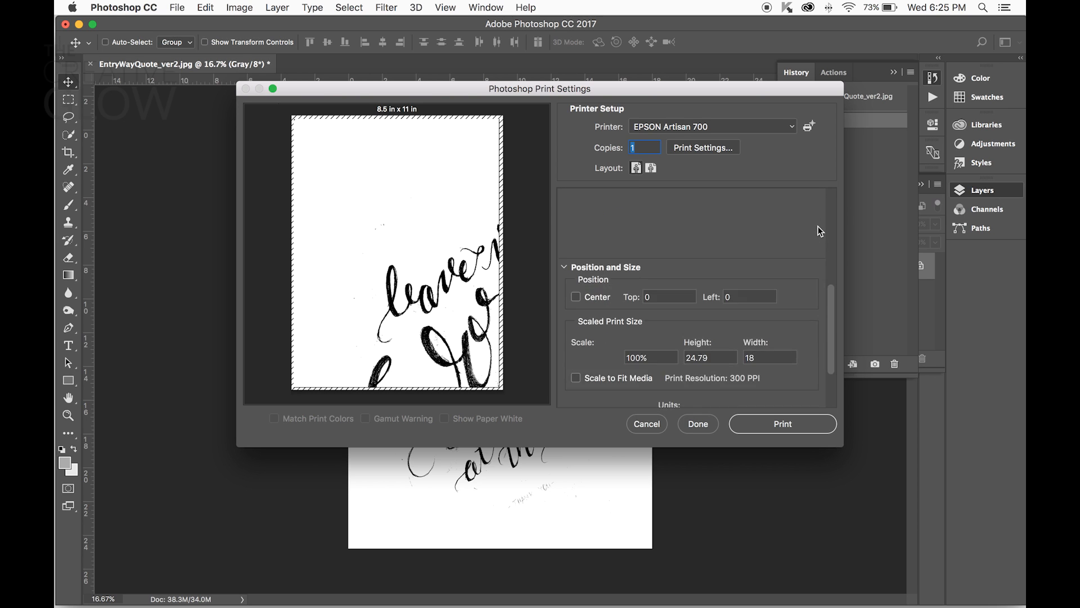
scroll(818, 226, "down", 1)
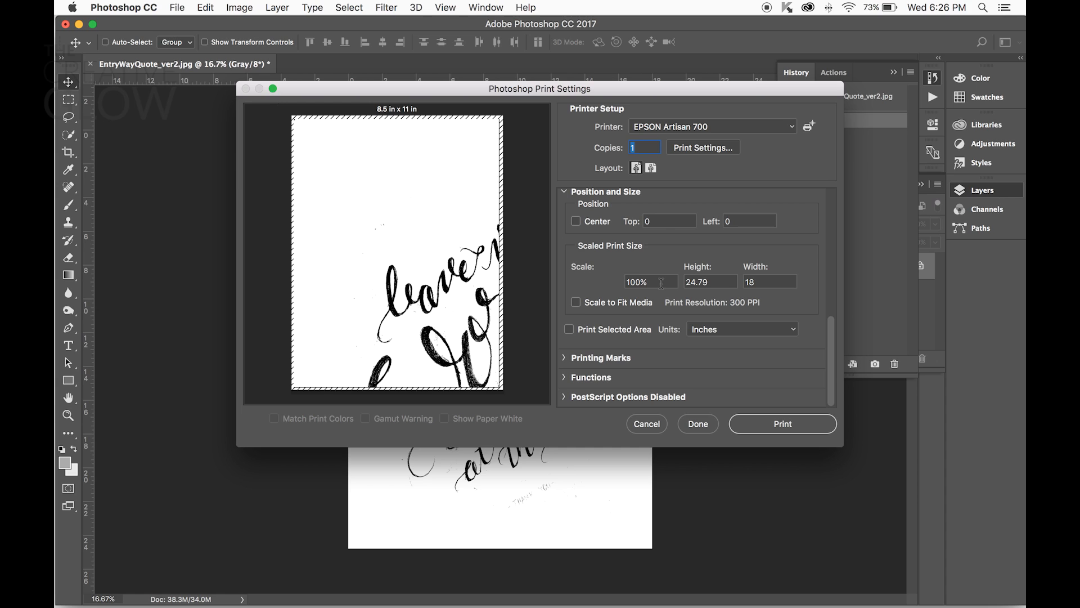
left_click(723, 221)
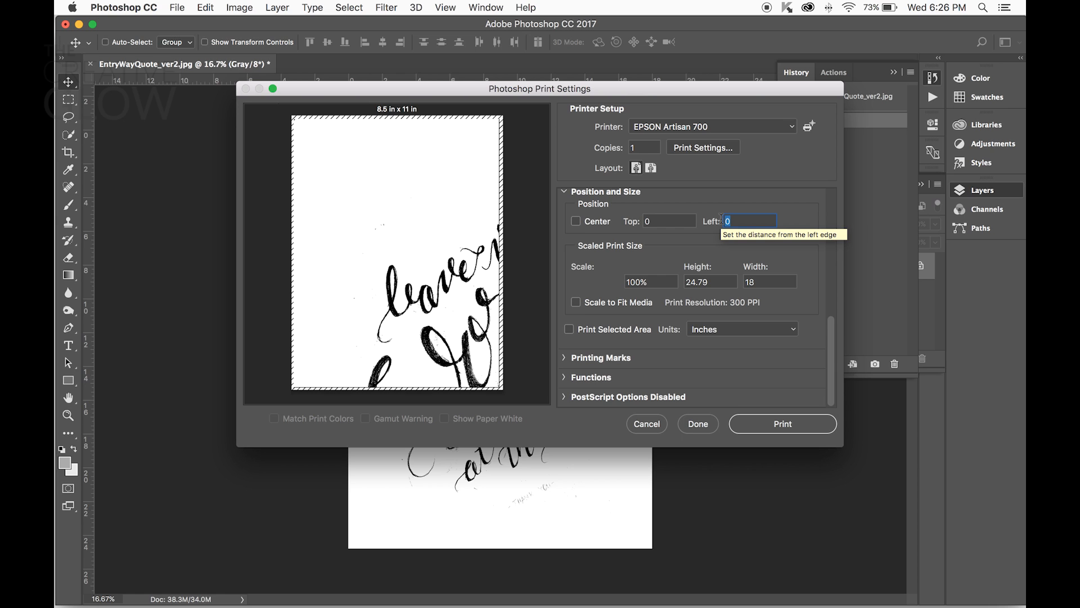
type("-")
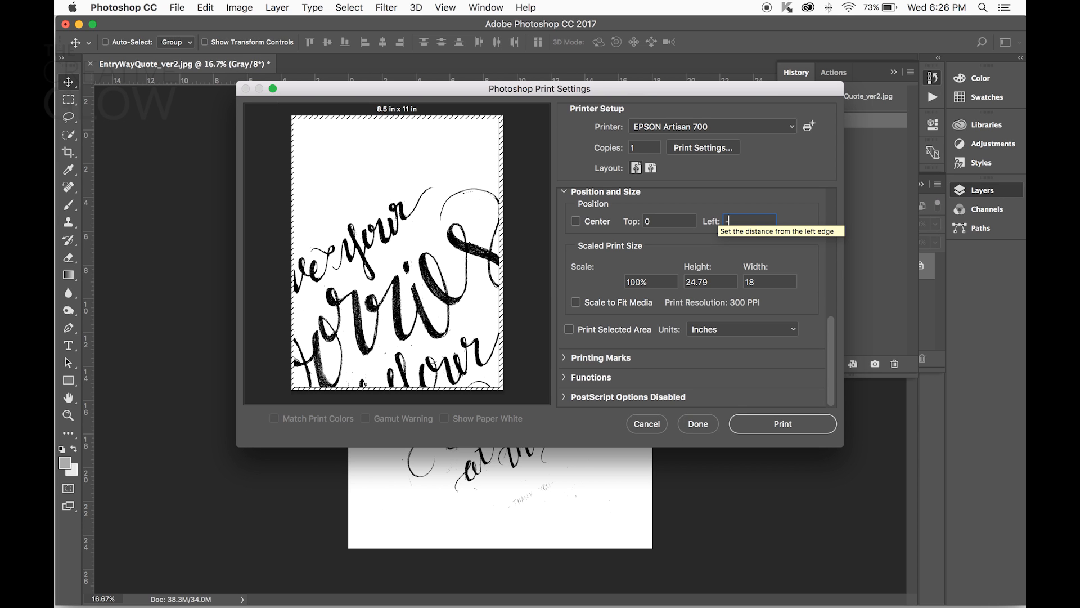
type("7")
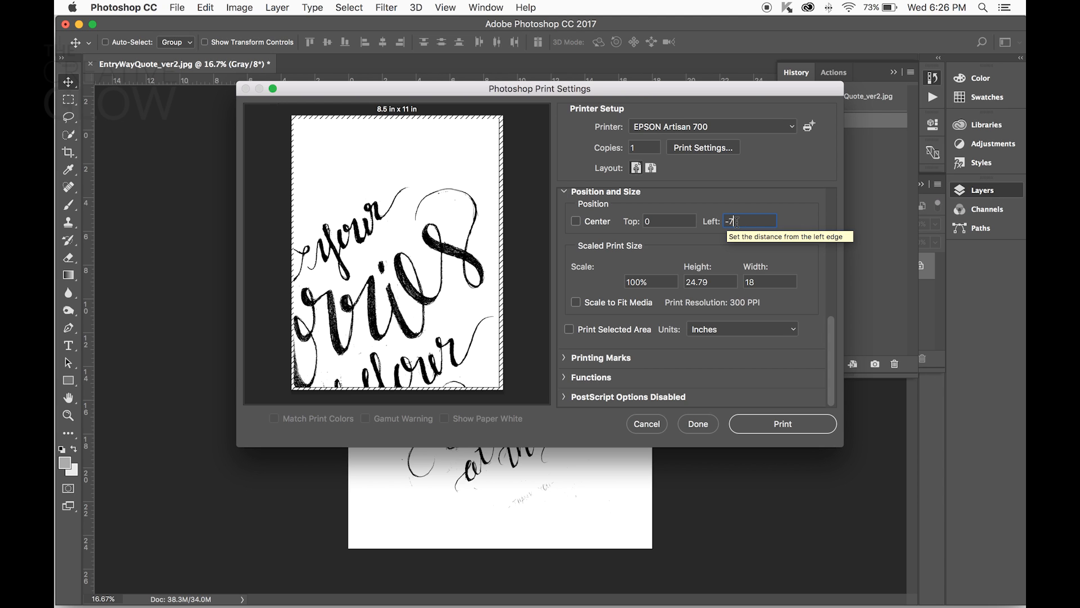
left_click(753, 425)
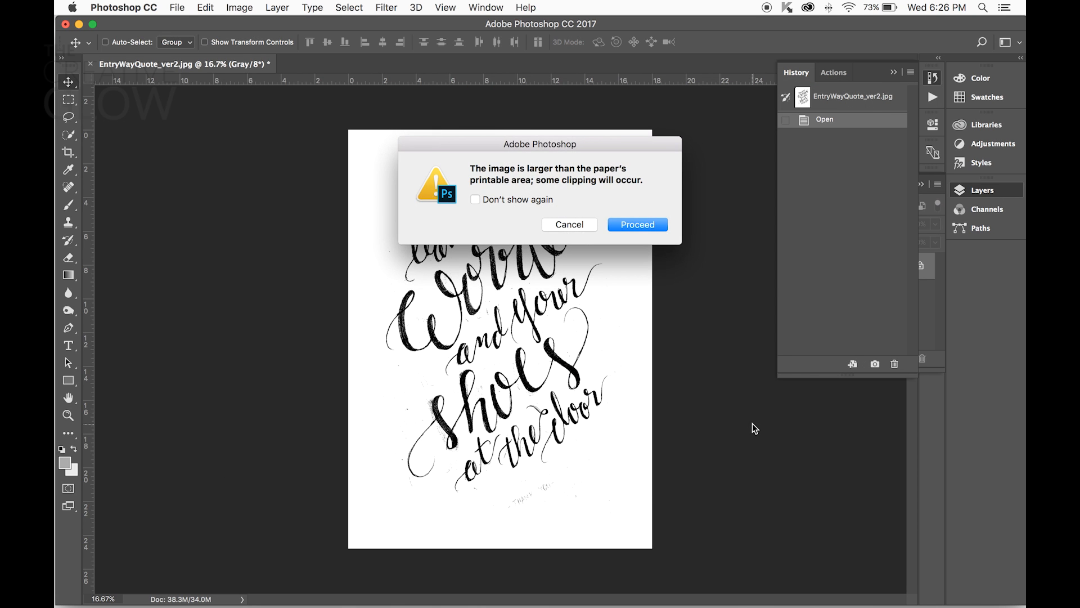
left_click(649, 225)
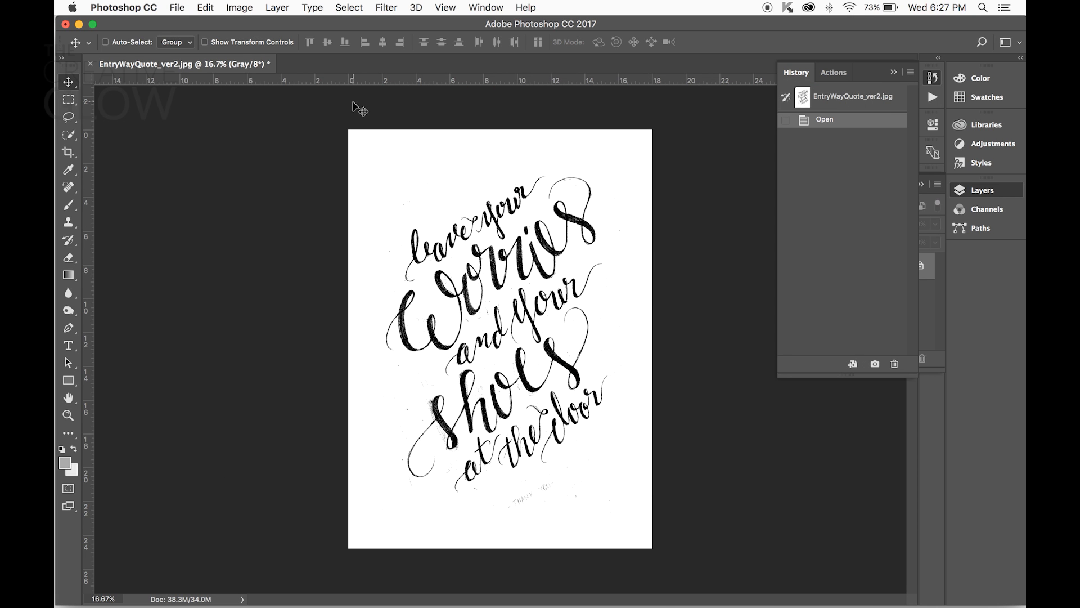
Step: Set the print position's left offset to 0 and top offset to -9 inches, and print that section, accepting the clipping
left_click(176, 7)
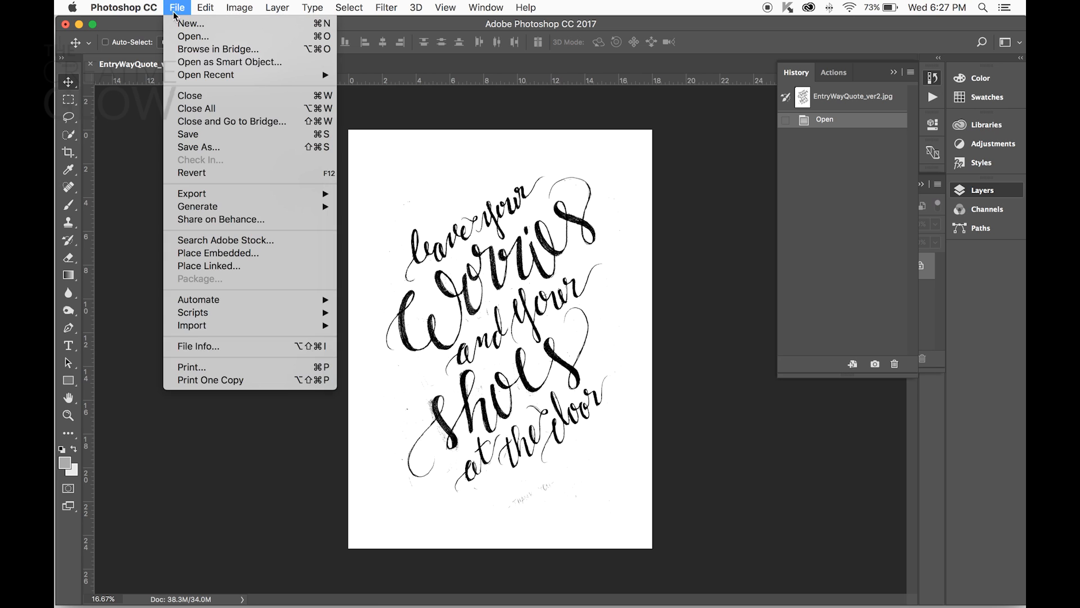
left_click(236, 367)
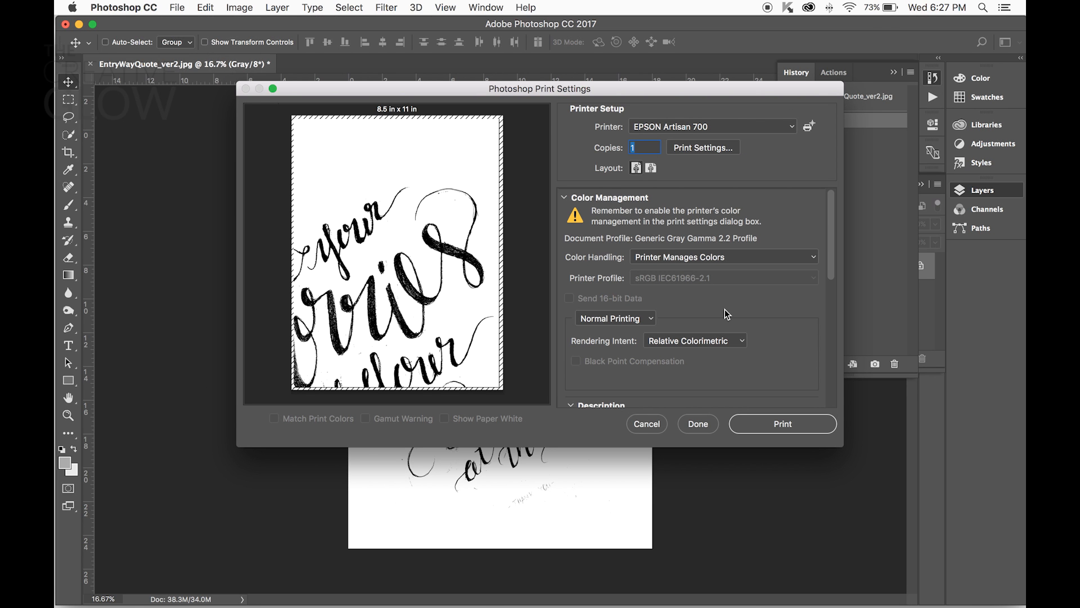
scroll(825, 273, "down", 10)
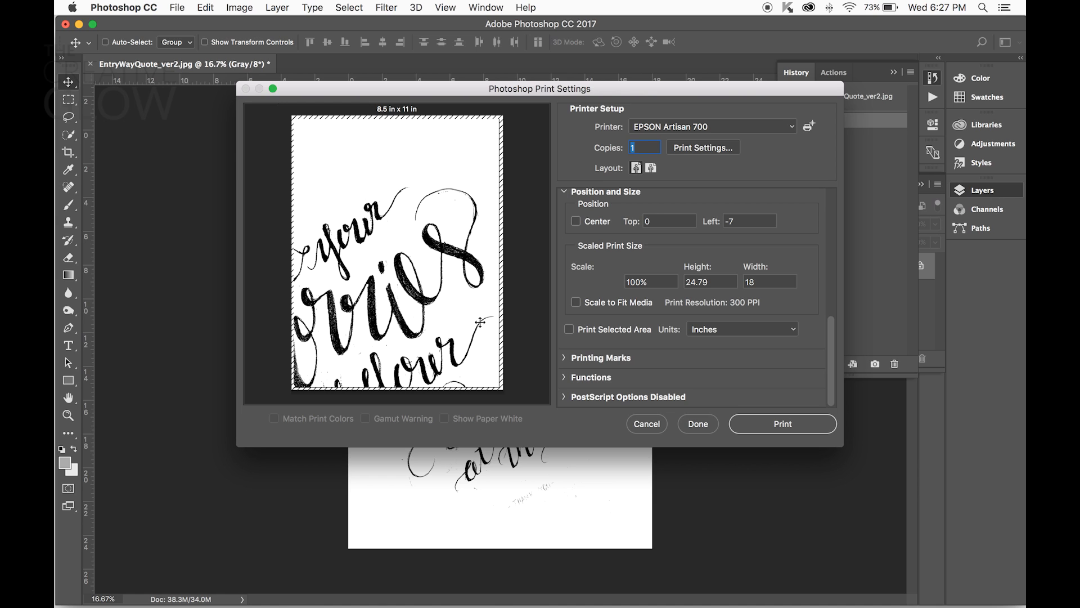
left_click(731, 223)
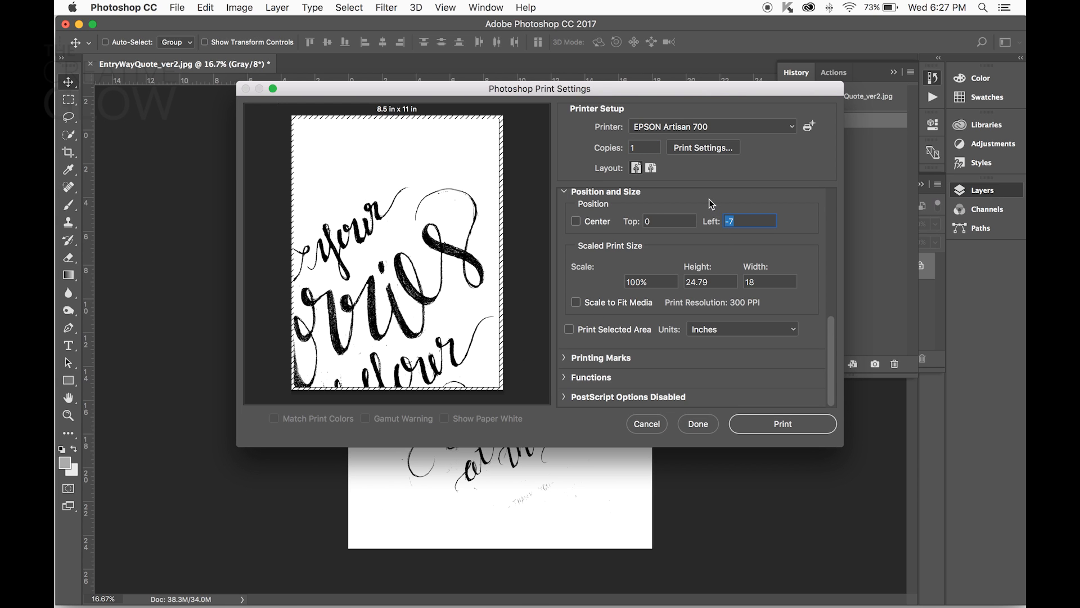
left_click(669, 222)
left_click(734, 221)
type("0")
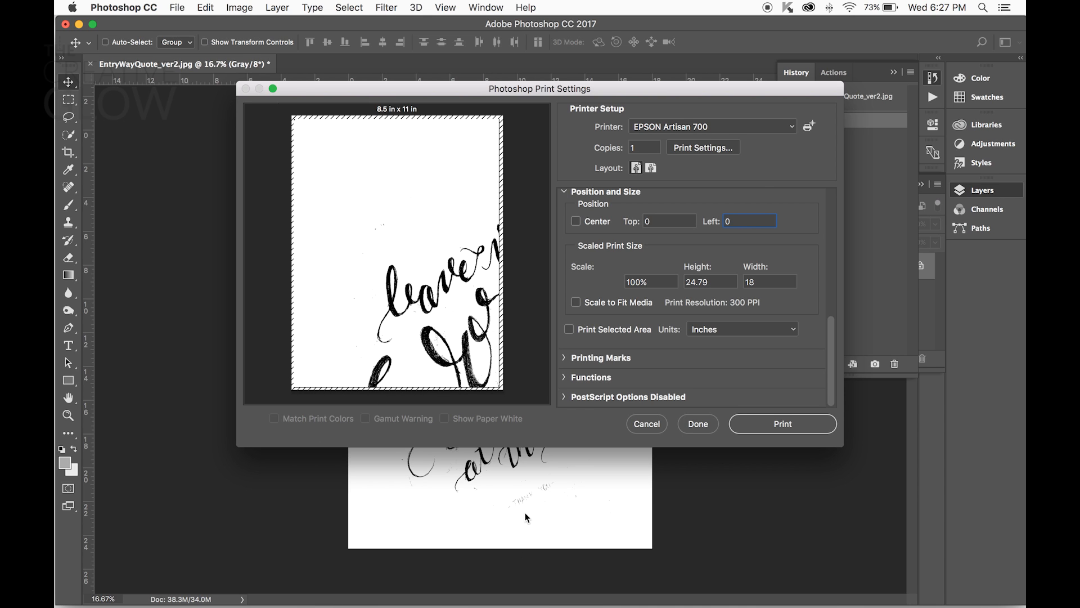
double_click(651, 221)
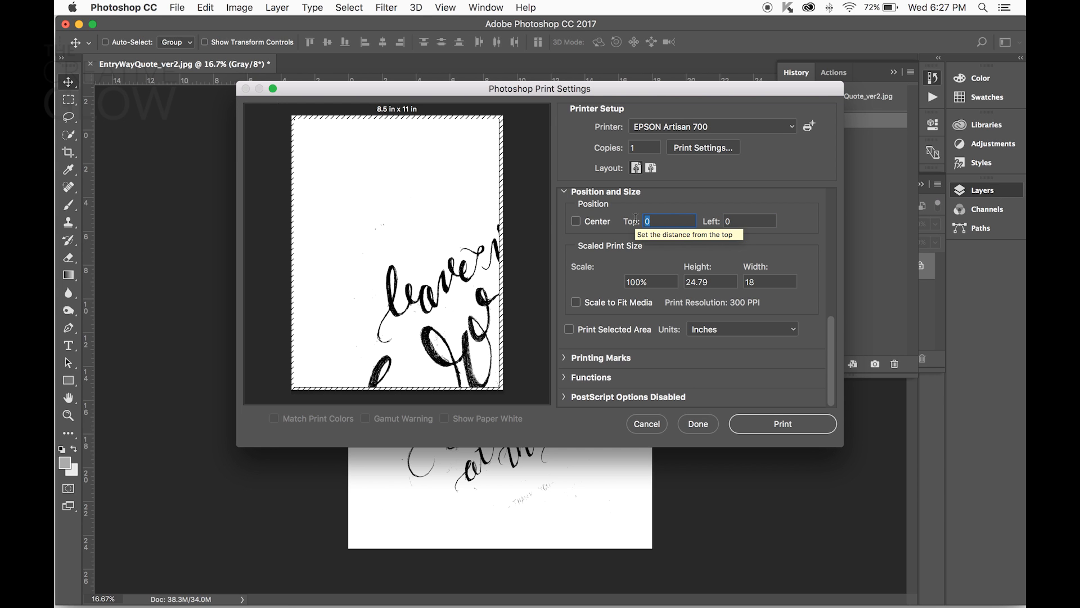
type("-")
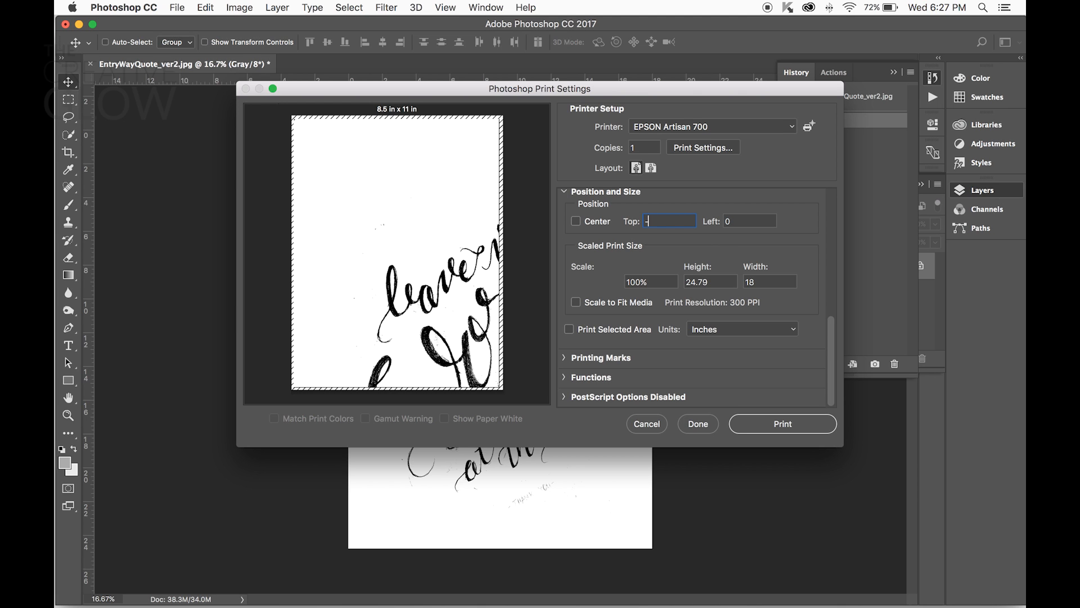
type("9")
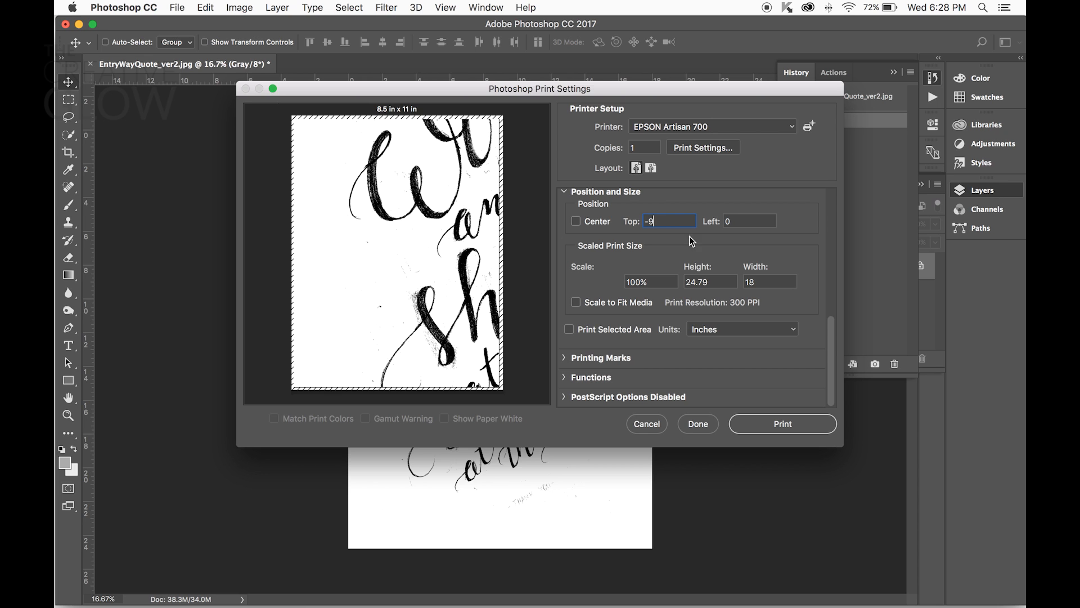
left_click(765, 423)
left_click(640, 224)
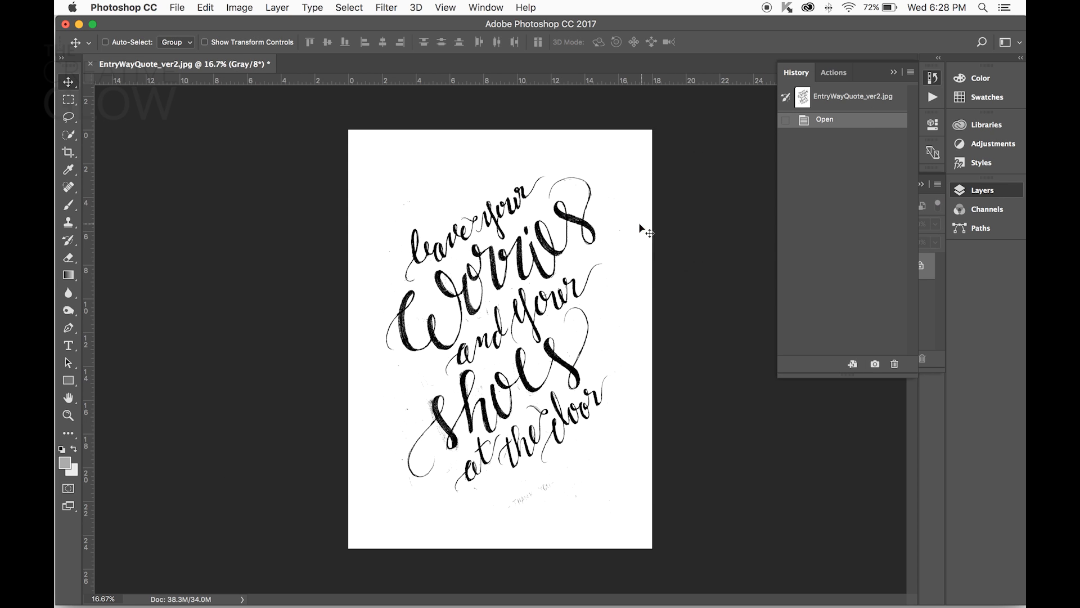
Step: Set the print position's left offset to -7 inches and print the middle-right section of the quote, accepting the clipping
left_click(170, 11)
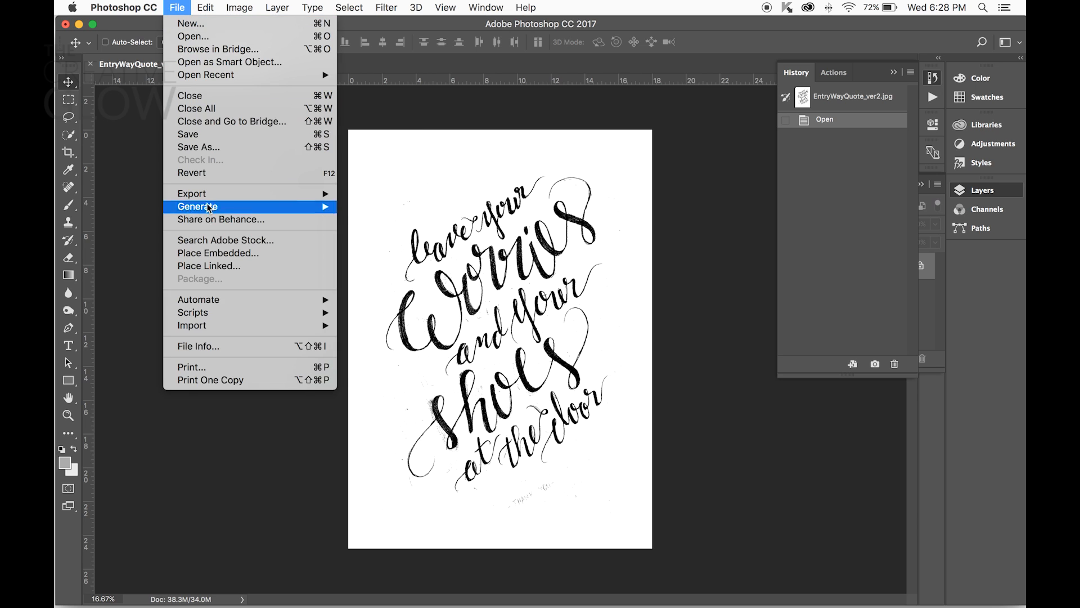
left_click(216, 367)
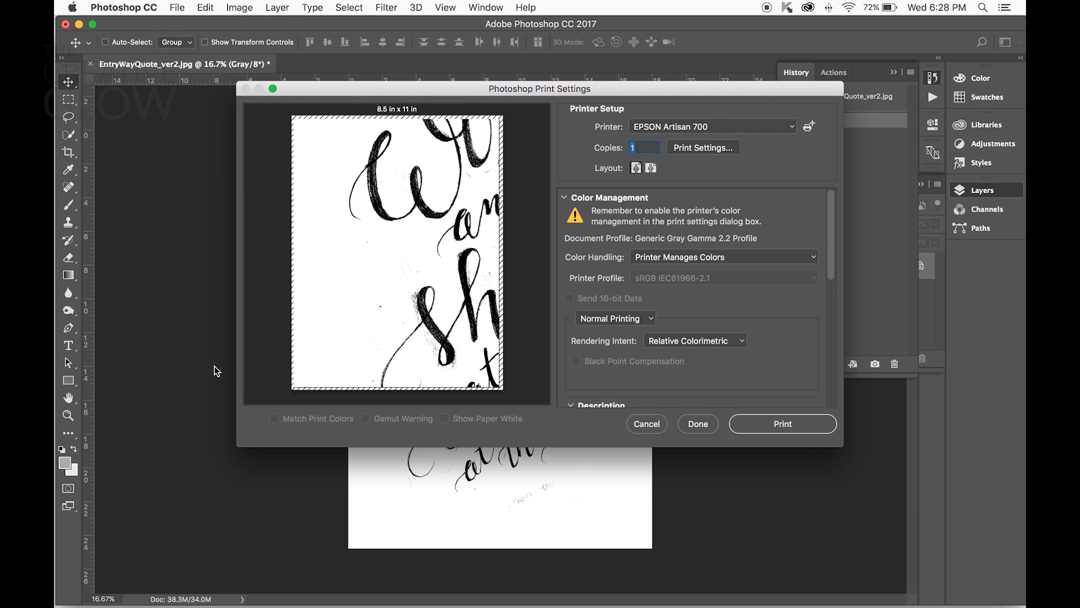
scroll(812, 295, "down", 3)
scroll(813, 294, "down", 5)
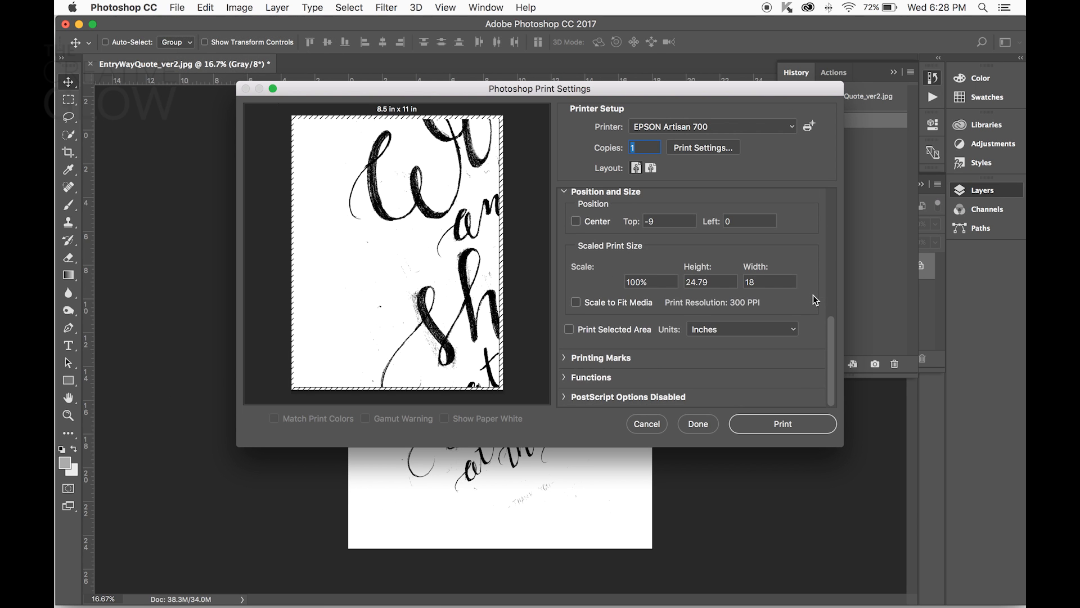
left_click_drag(735, 221, 724, 221)
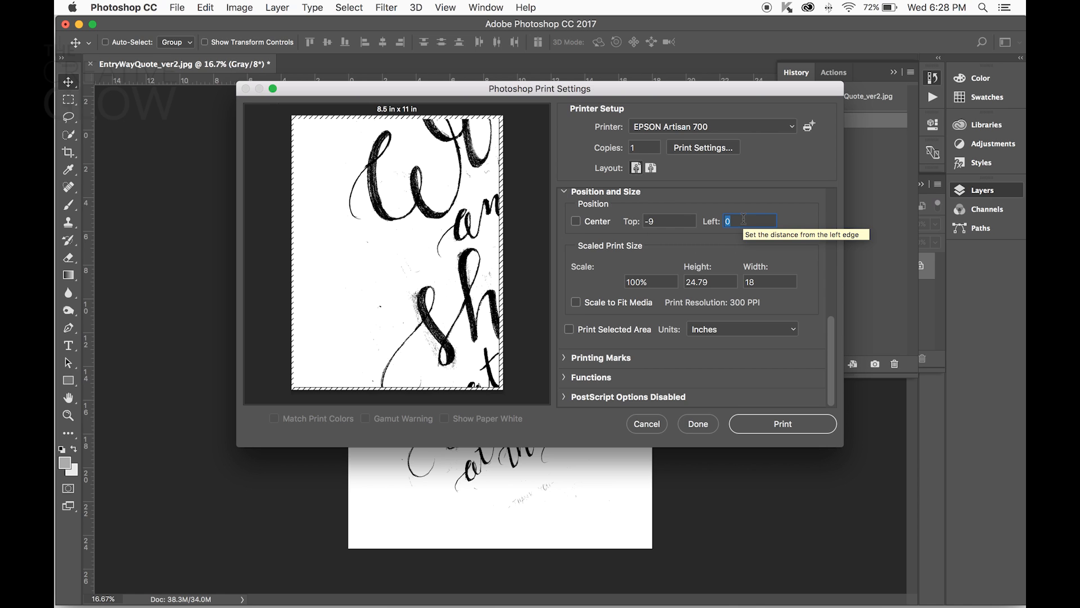
type("-7")
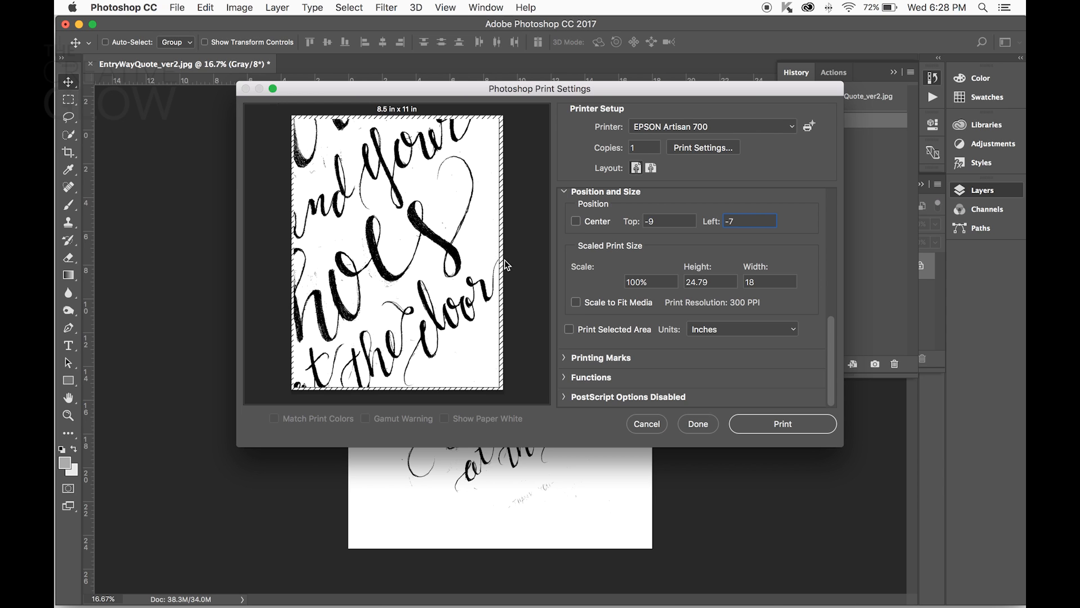
left_click(771, 427)
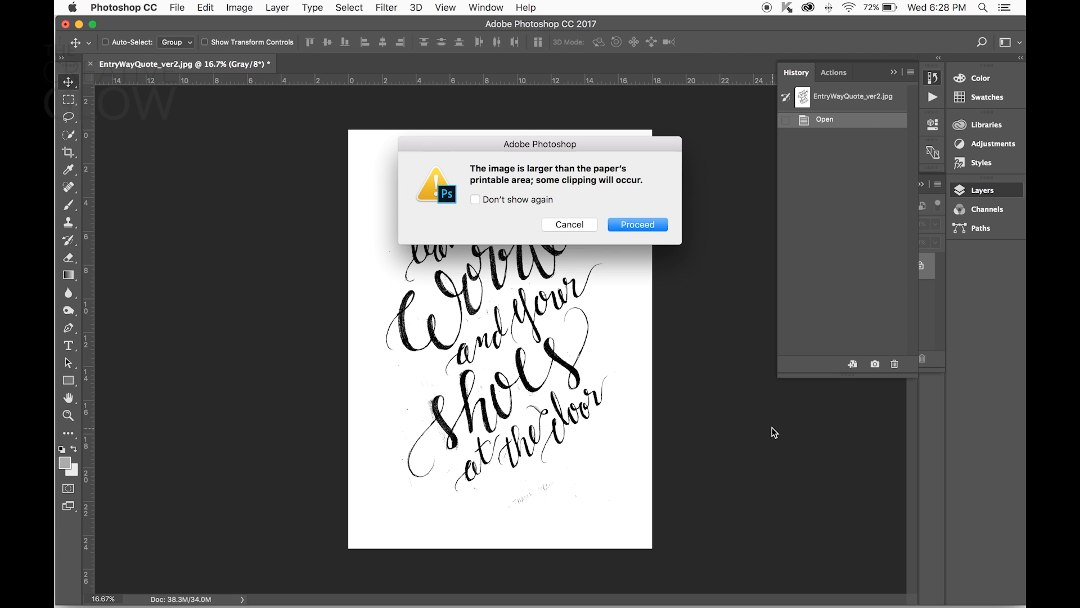
left_click(624, 223)
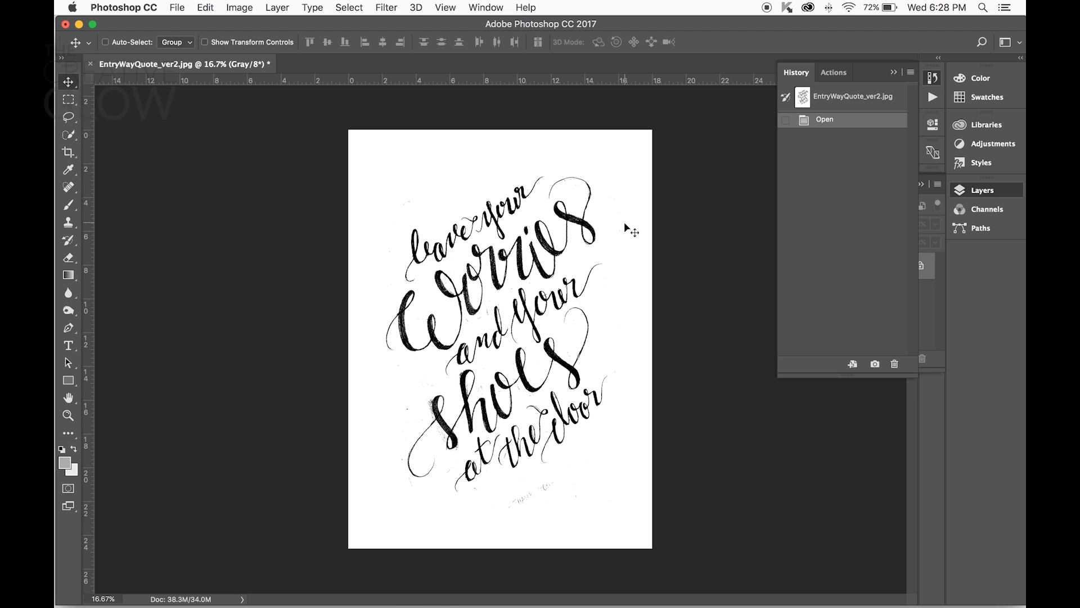
Step: Set the print position's left offset to 0 and top offset to -16 inches, and print the lower-left section of the quote
left_click(179, 7)
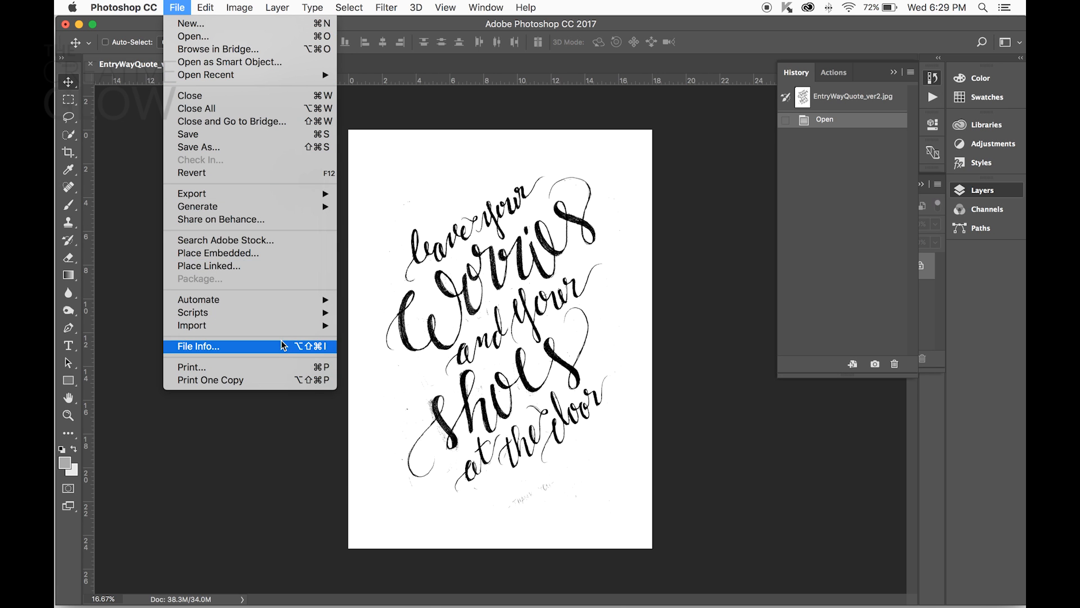
left_click(279, 366)
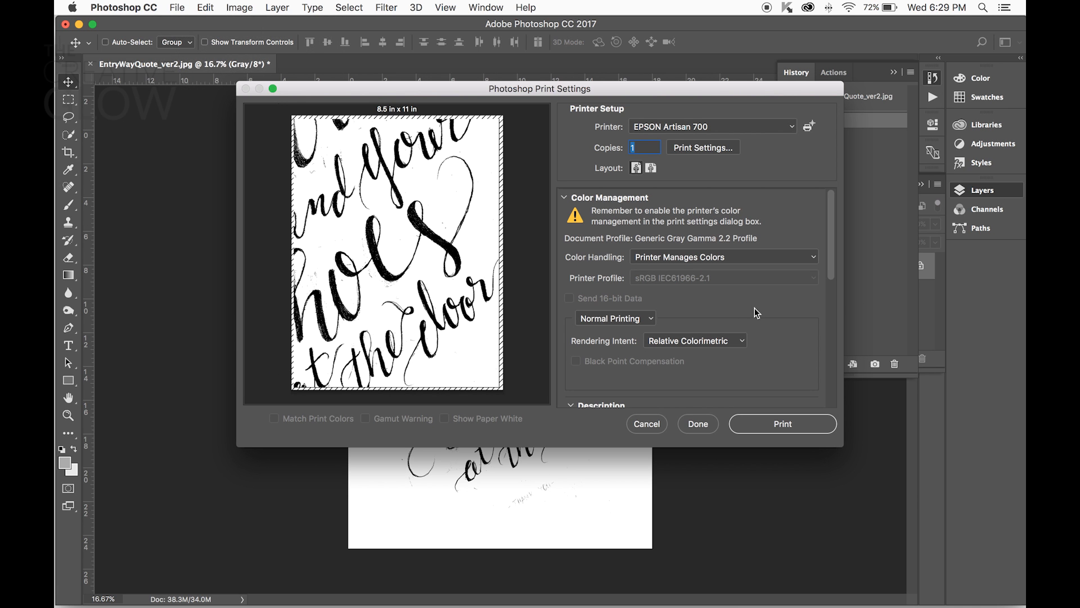
scroll(819, 296, "down", 10)
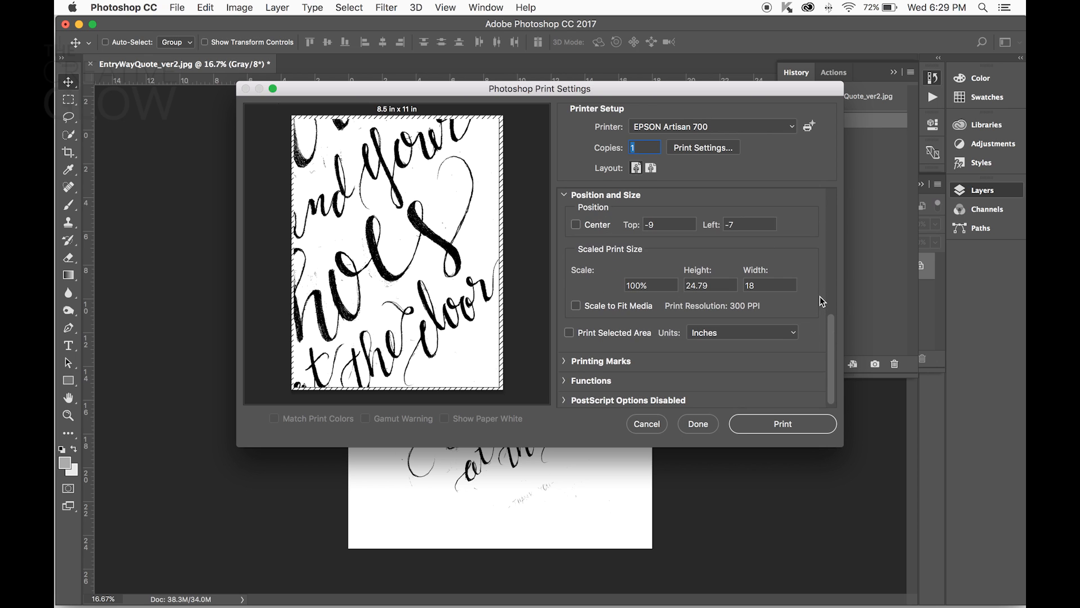
left_click(752, 221)
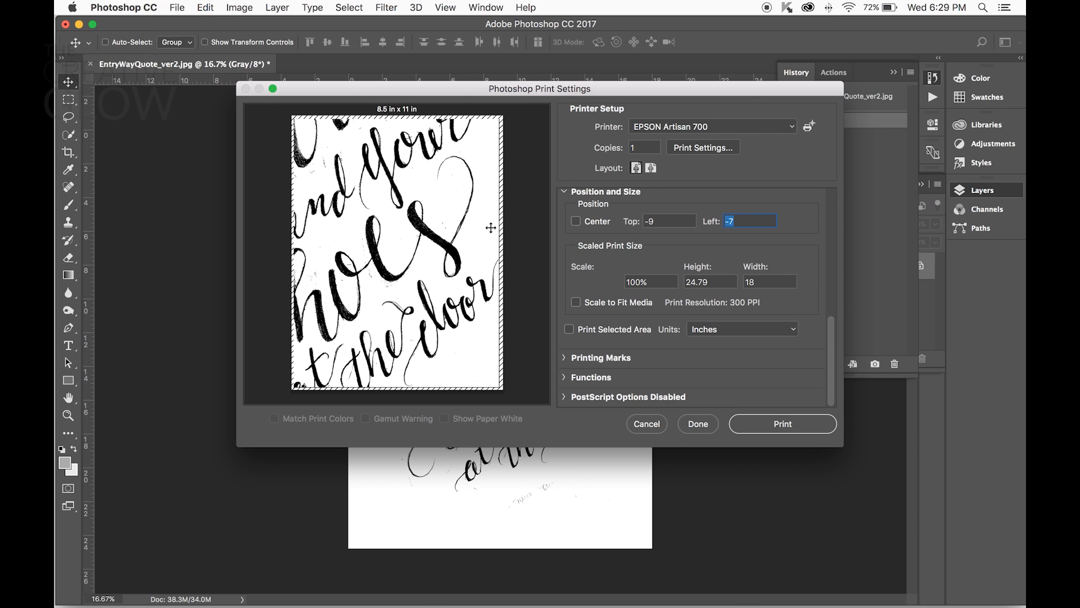
type("0")
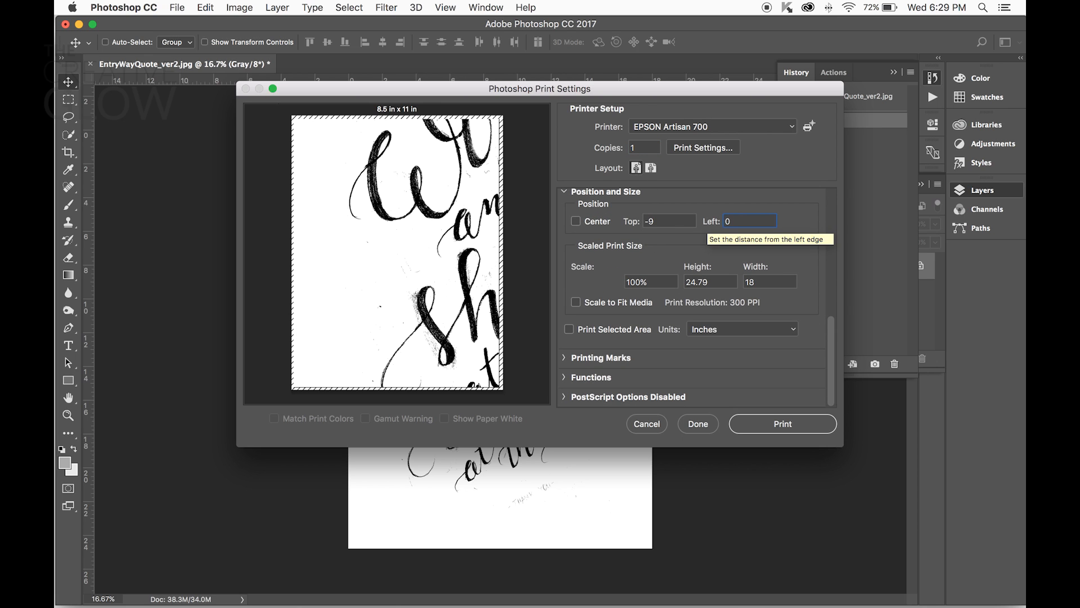
left_click(639, 223)
type("-16")
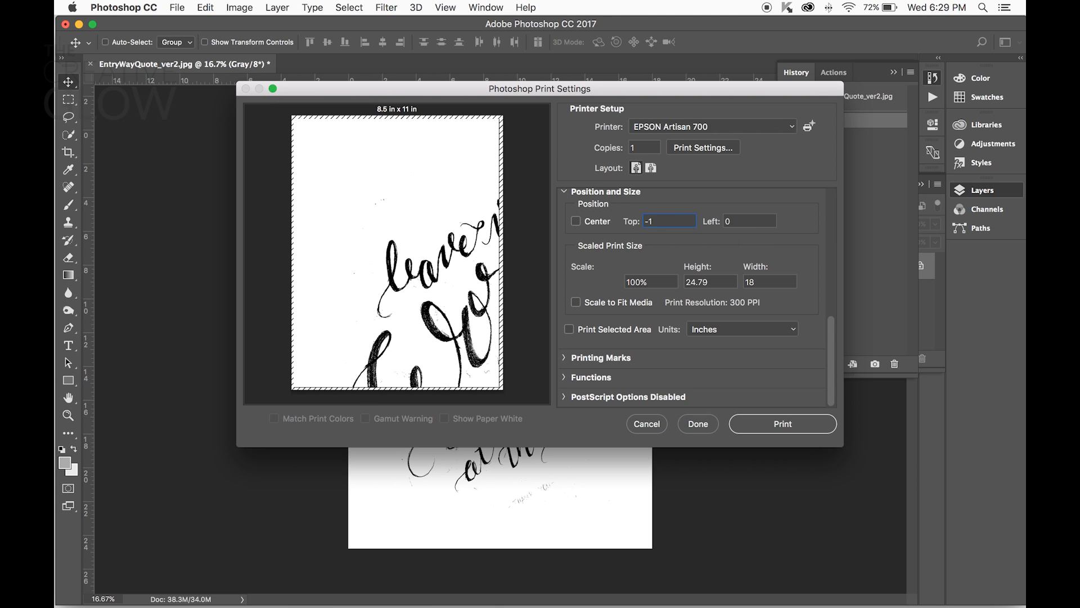
left_click(798, 426)
Step: Print the lower-right section of the quote with the left offset set to -7 inches, proceeding despite the clipping
left_click(175, 8)
left_click(189, 367)
scroll(827, 268, "down", 5)
scroll(827, 268, "down", 1)
key("Tab")
key("Tab")
type("-7")
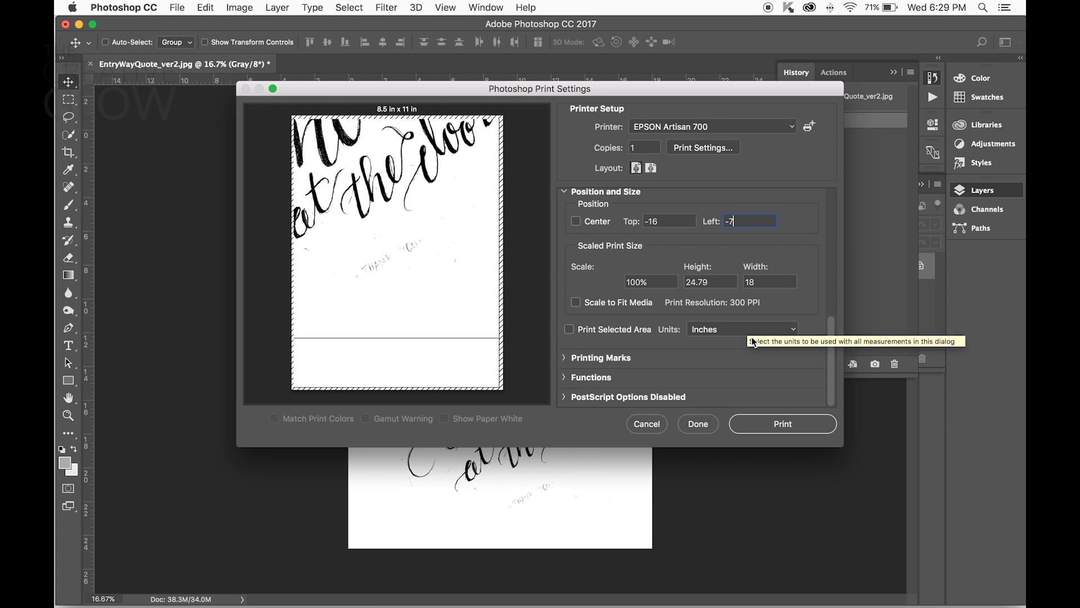
left_click(772, 427)
left_click(634, 223)
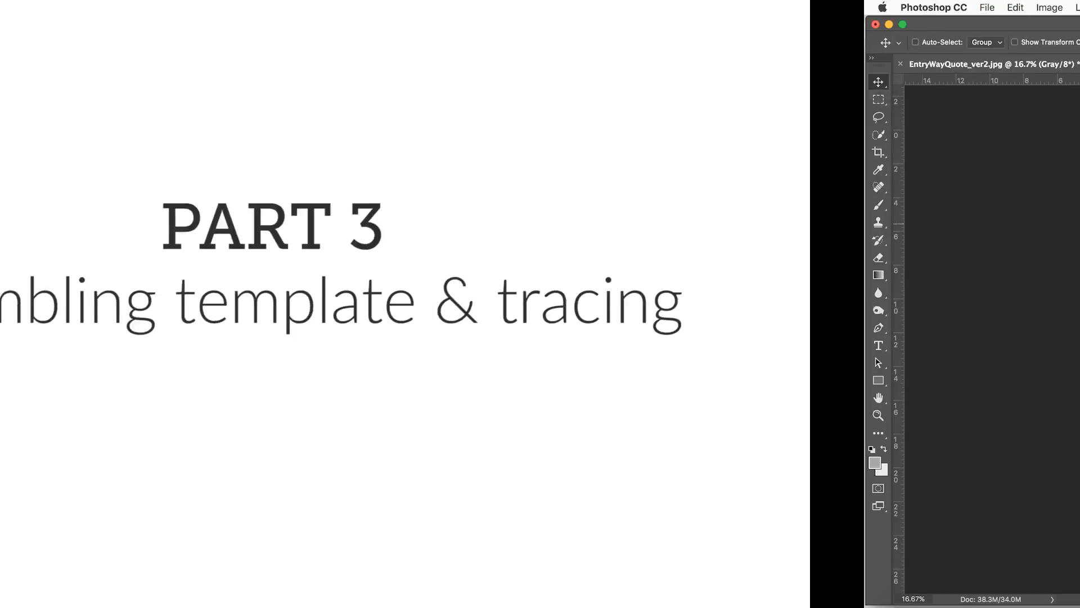